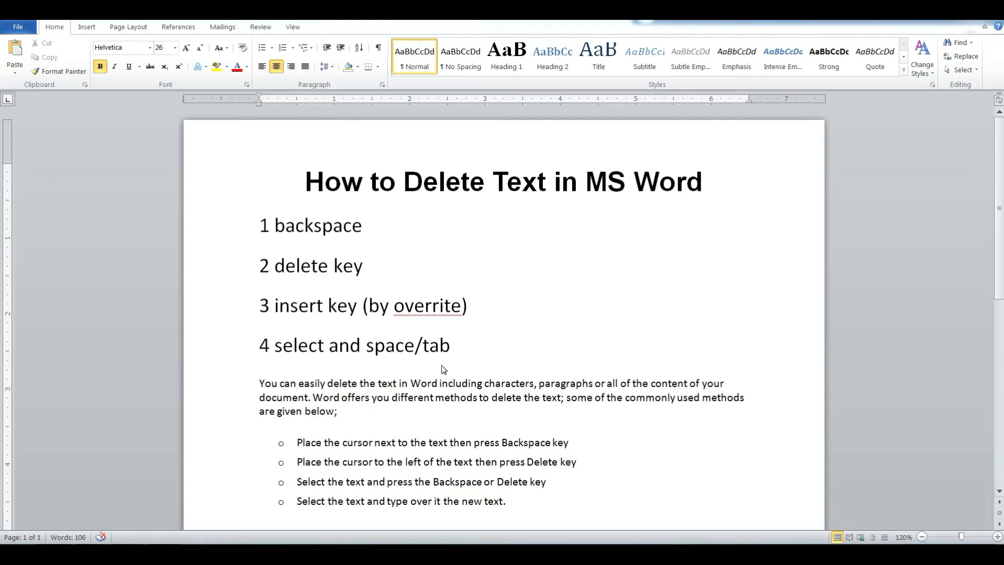
Place the cursor in the blank area below the bulleted list and set its font to Kruti Dev 020
{"action": "left_click", "coordinate": [570, 415]}
{"action": "scroll", "coordinate": [570, 416], "scroll_direction": "down", "scroll_amount": 6}
{"action": "left_click", "coordinate": [410, 304]}
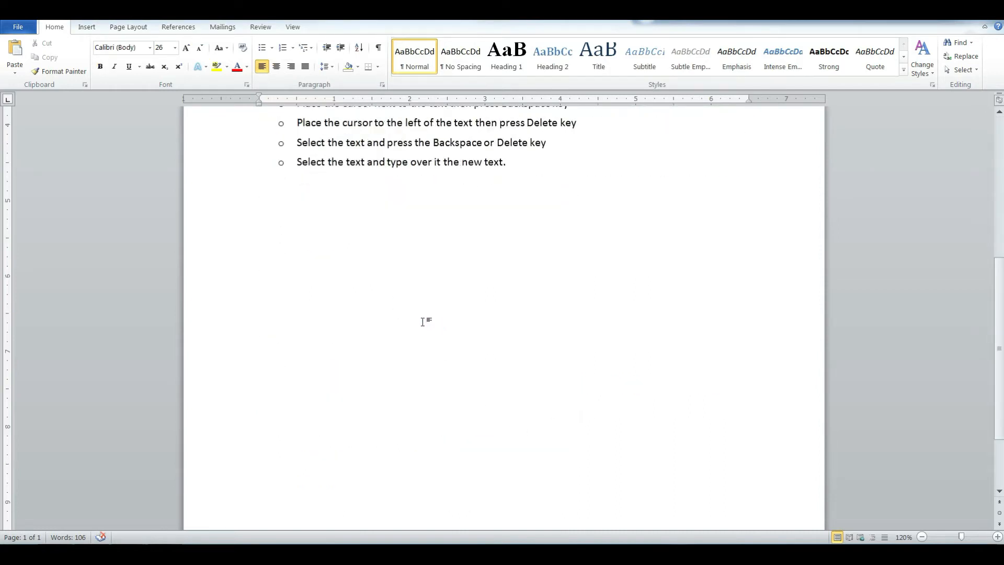
{"action": "left_click", "coordinate": [125, 52]}
{"action": "type", "text": "Kruti Dev 020"}
{"action": "key", "text": "Return"}
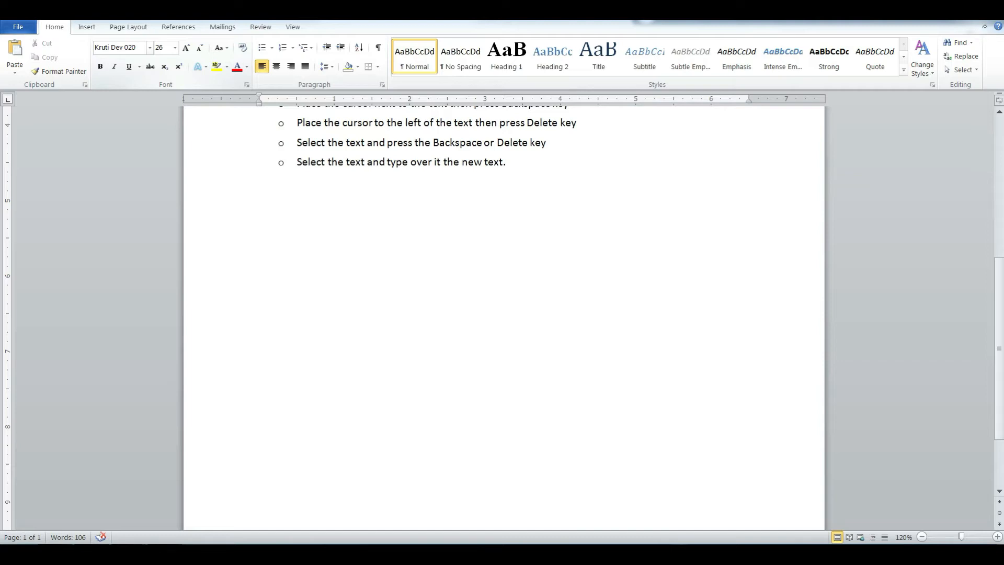
Enter the Hindi phrase "मेरा भारत महान" below the bulleted list
{"action": "type", "text": "esjk"}
{"action": "type", "text": " JHkkr"}
{"action": "key", "text": "BackSpace"}
{"action": "type", "text": "jr egk"}
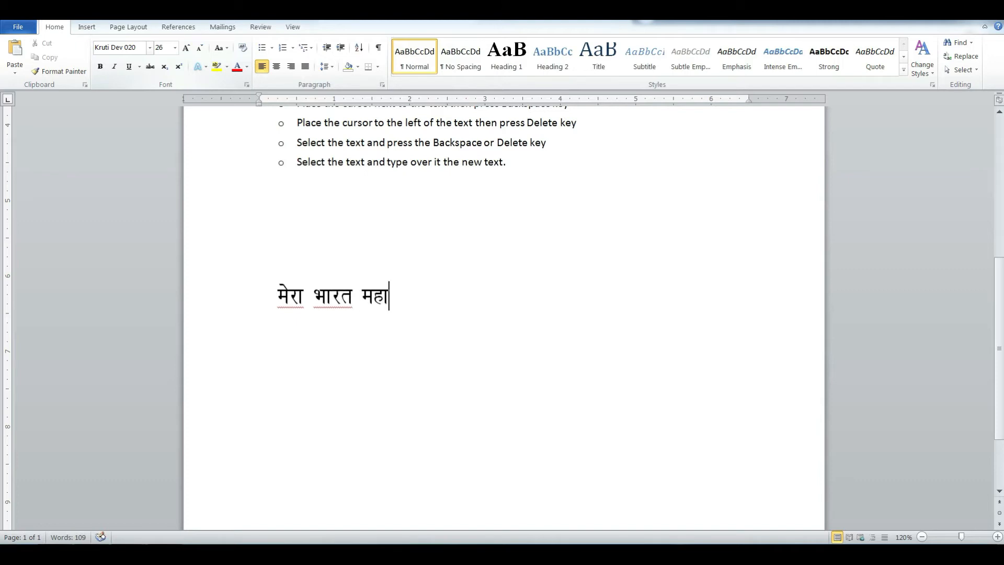
{"action": "type", "text": "y"}
{"action": "key", "text": "BackSpace"}
{"action": "type", "text": "u"}
Enlarge the whole Hindi phrase "मेरा भारत महान" to font size 48
{"action": "key", "text": "shift+Home"}
{"action": "key", "text": "ctrl+bracketright"}
{"action": "key", "text": "ctrl+bracketright"}
{"action": "key", "text": "ctrl+bracketright"}
{"action": "key", "text": "ctrl+bracketright"}
{"action": "key", "text": "ctrl+bracketright"}
{"action": "key", "text": "ctrl+bracketright"}
{"action": "key", "text": "ctrl+bracketright"}
{"action": "key", "text": "ctrl+bracketright"}
{"action": "key", "text": "ctrl+bracketright"}
{"action": "key", "text": "ctrl+bracketright"}
{"action": "key", "text": "ctrl+bracketright"}
{"action": "key", "text": "ctrl+bracketright"}
{"action": "key", "text": "ctrl+bracketright"}
{"action": "key", "text": "ctrl+bracketright"}
{"action": "key", "text": "ctrl+bracketright"}
{"action": "key", "text": "ctrl+bracketright"}
{"action": "key", "text": "ctrl+bracketright"}
{"action": "key", "text": "ctrl+bracketright"}
{"action": "key", "text": "ctrl+bracketright"}
{"action": "key", "text": "ctrl+bracketright"}
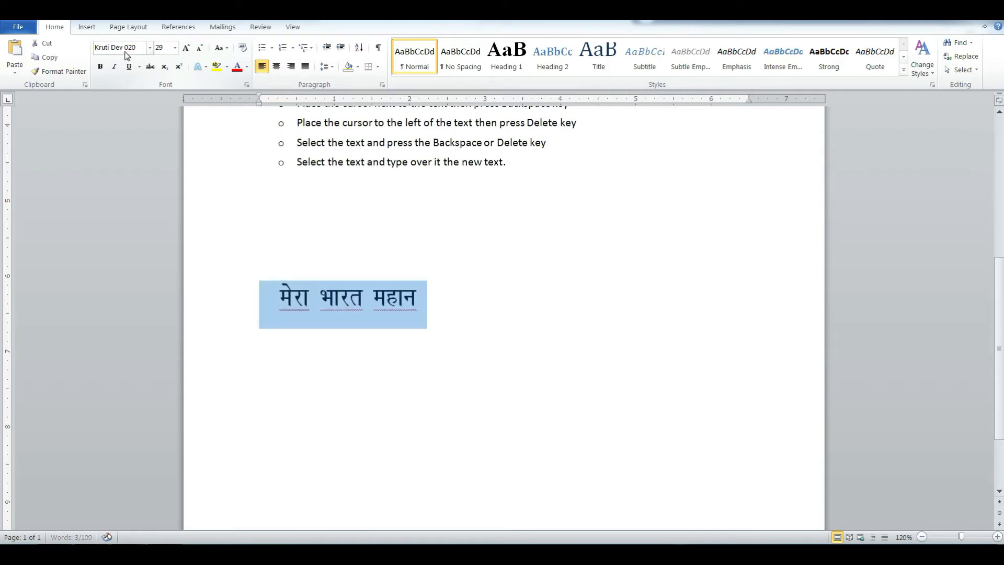
{"action": "key", "text": "ctrl+bracketright"}
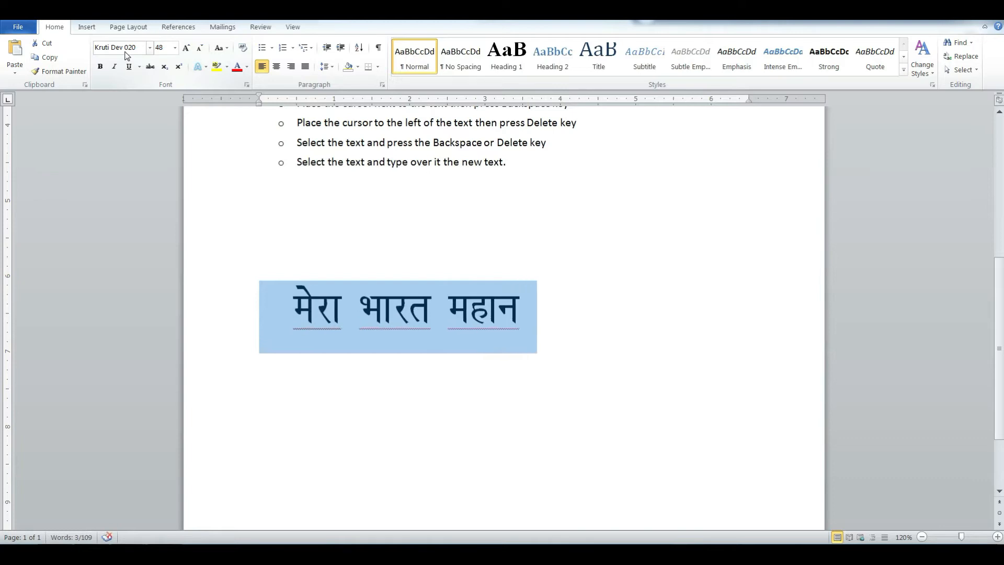
{"action": "key", "text": "End"}
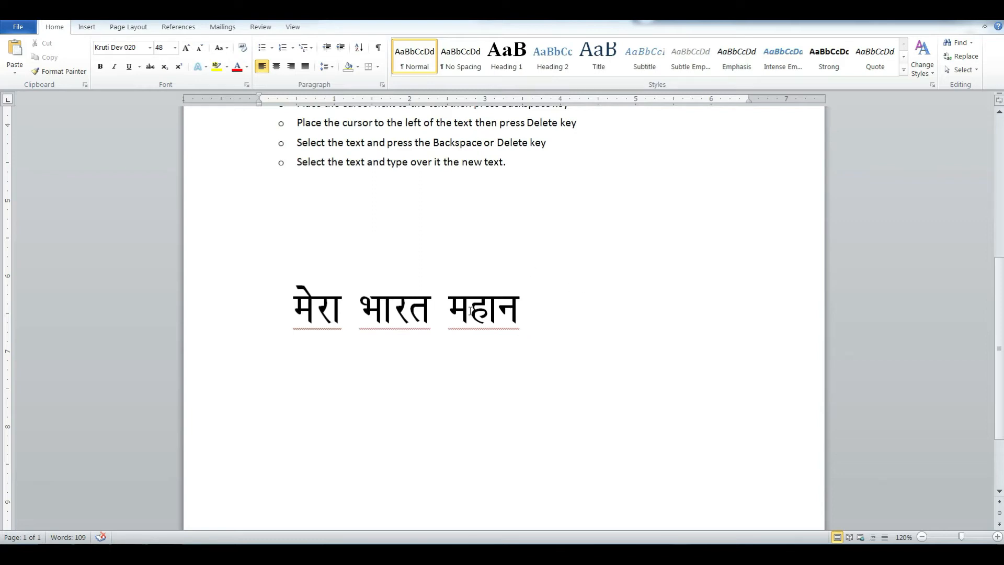
Delete "महान" character by character backward from the end of the Hindi line, and enter the word again
{"action": "left_click_drag", "start_coordinate": [469, 311], "coordinate": [519, 309]}
{"action": "left_click", "coordinate": [521, 308]}
{"action": "left_click", "coordinate": [446, 305]}
{"action": "left_click", "coordinate": [525, 312]}
{"action": "key", "text": "BackSpace"}
{"action": "key", "text": "BackSpace"}
{"action": "key", "text": "BackSpace"}
{"action": "key", "text": "BackSpace"}
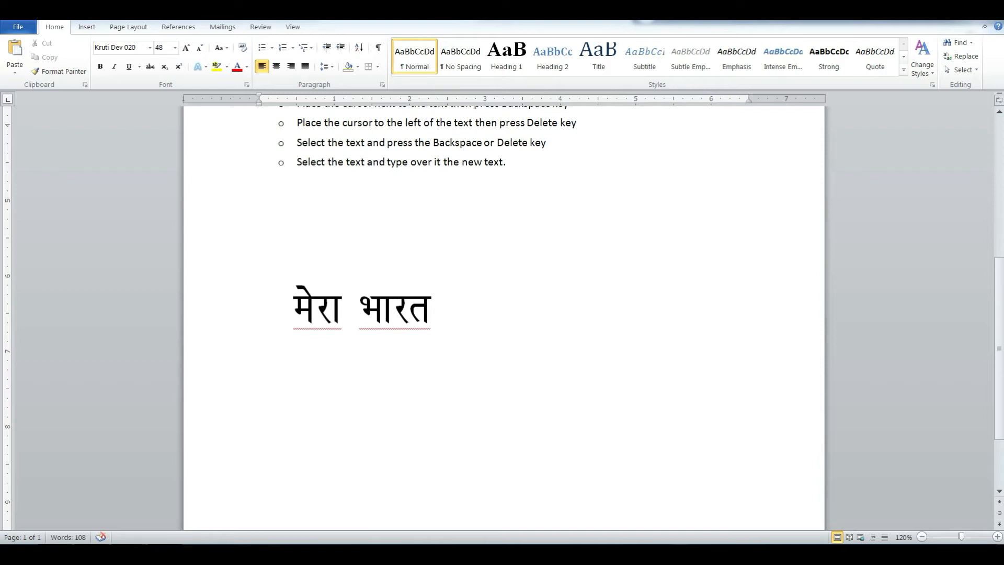
{"action": "type", "text": "egku"}
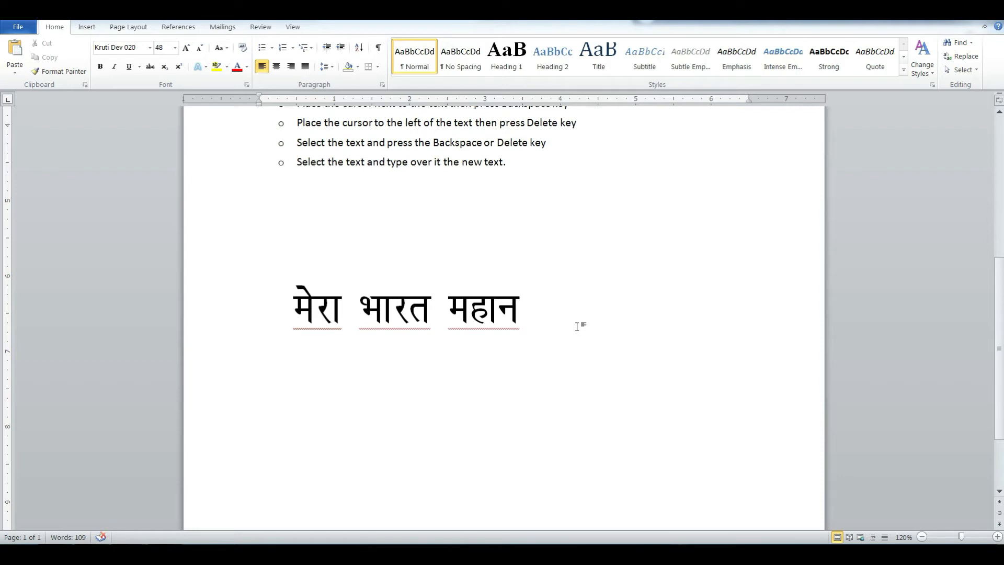
Delete "महान" character by character forward, starting from the beginning of the word
{"action": "left_click", "coordinate": [448, 309]}
{"action": "key", "text": "Delete"}
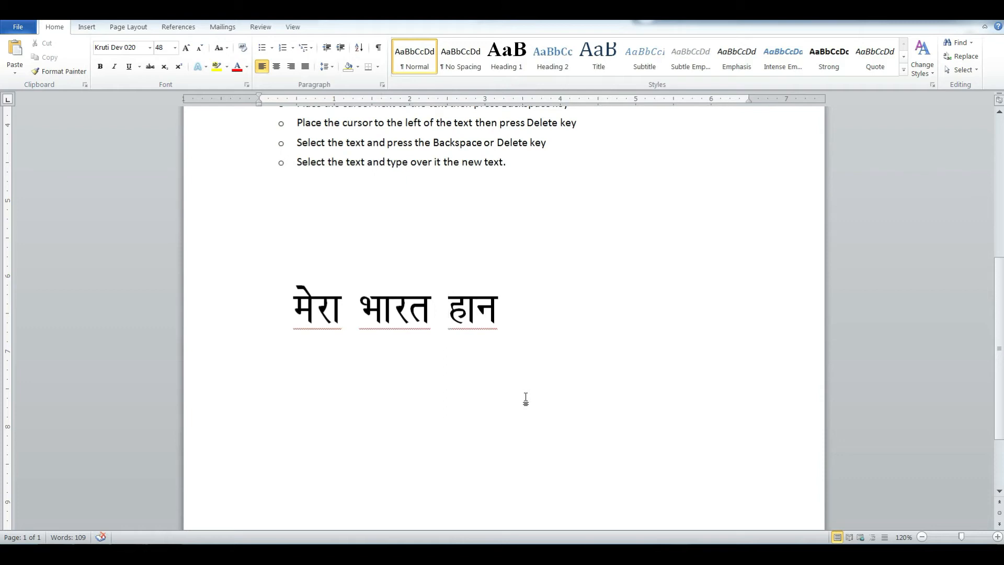
{"action": "key", "text": "Delete"}
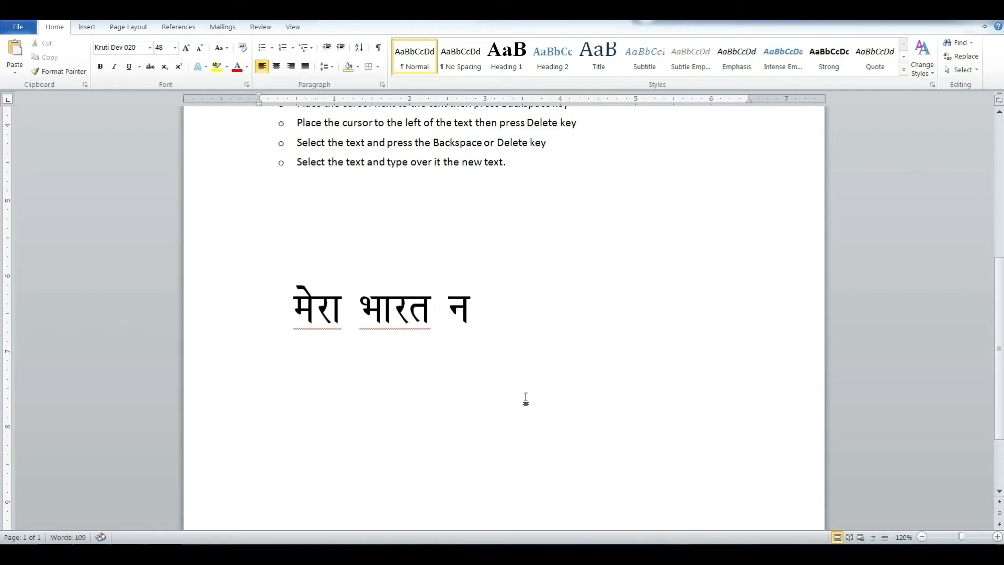
{"action": "key", "text": "Delete"}
Undo the forward deletions of the characters in "महान"
{"action": "key", "text": "ctrl+z"}
{"action": "key", "text": "ctrl+z"}
{"action": "key", "text": "ctrl+z"}
{"action": "key", "text": "ctrl+z"}
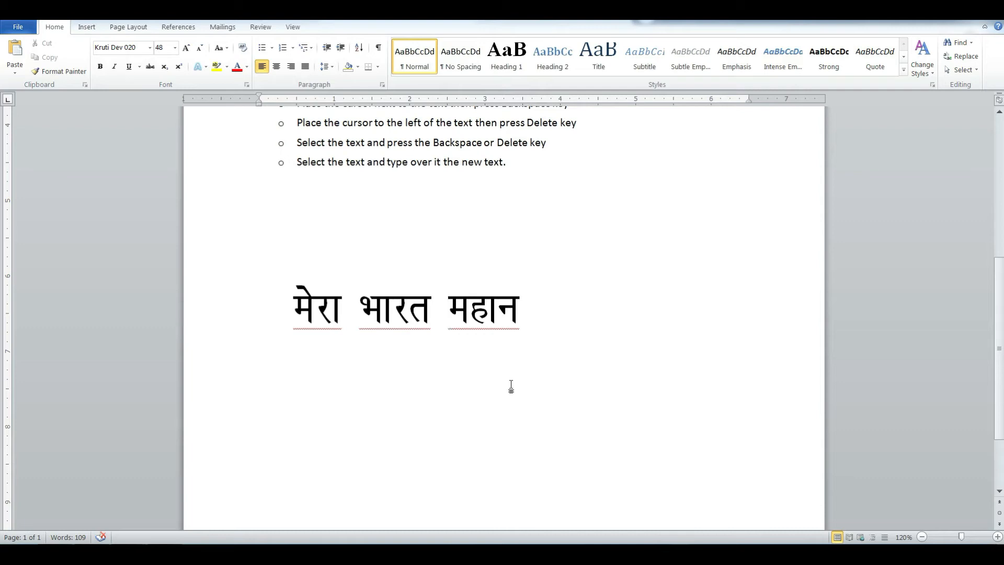
Start a new line below the Hindi phrase
{"action": "left_click", "coordinate": [596, 308]}
{"action": "key", "text": "Return"}
{"action": "type", "text": "right"}
{"action": "key", "text": "BackSpace"}
{"action": "key", "text": "BackSpace"}
{"action": "key", "text": "BackSpace"}
{"action": "key", "text": "BackSpace"}
{"action": "key", "text": "BackSpace"}
Set the font to Calibri (Body) and write "right to left back space" on the line below the Hindi phrase
{"action": "left_click", "coordinate": [133, 46]}
{"action": "type", "text": "Ca"}
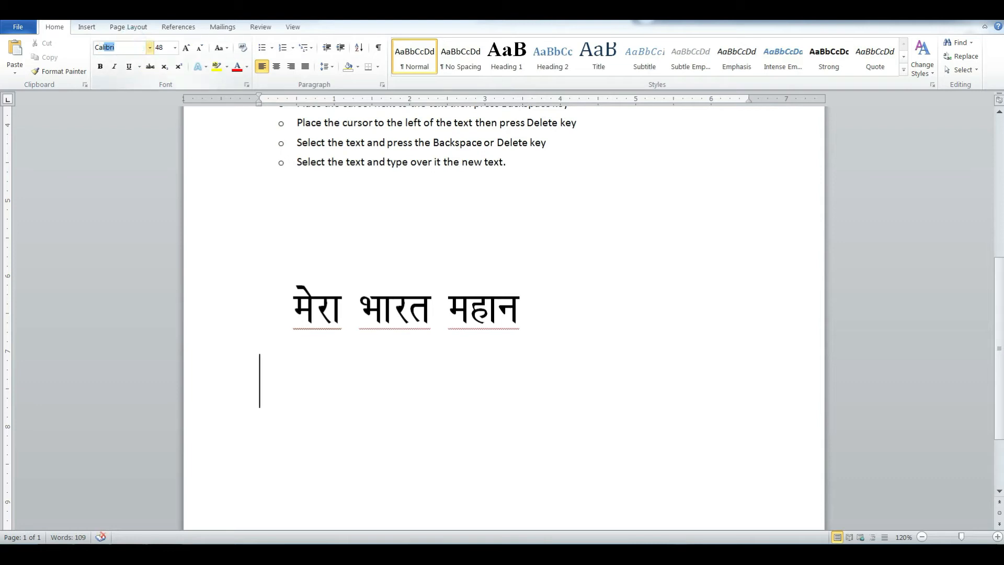
{"action": "key", "text": "Return"}
{"action": "type", "text": "righ"}
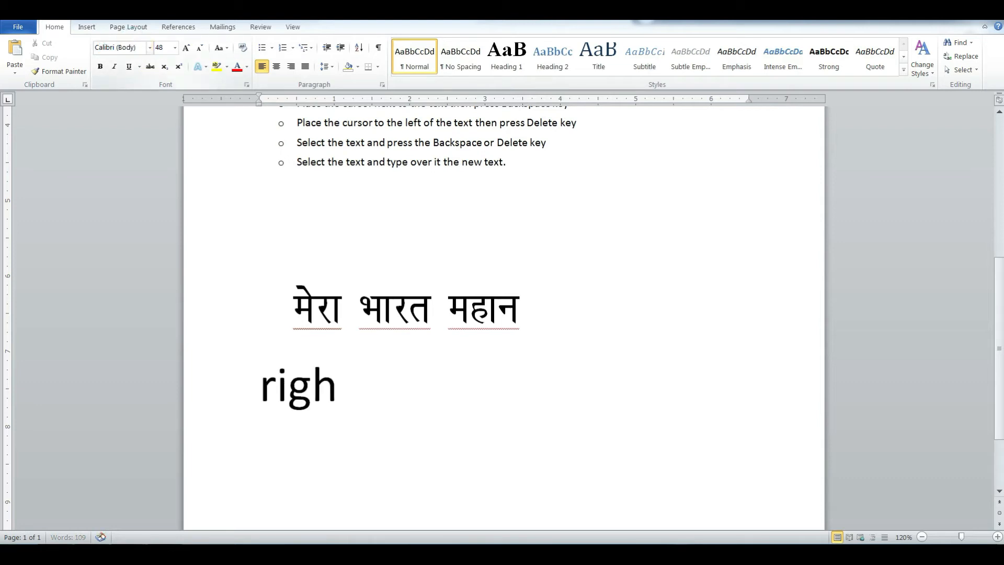
{"action": "type", "text": "t to left"}
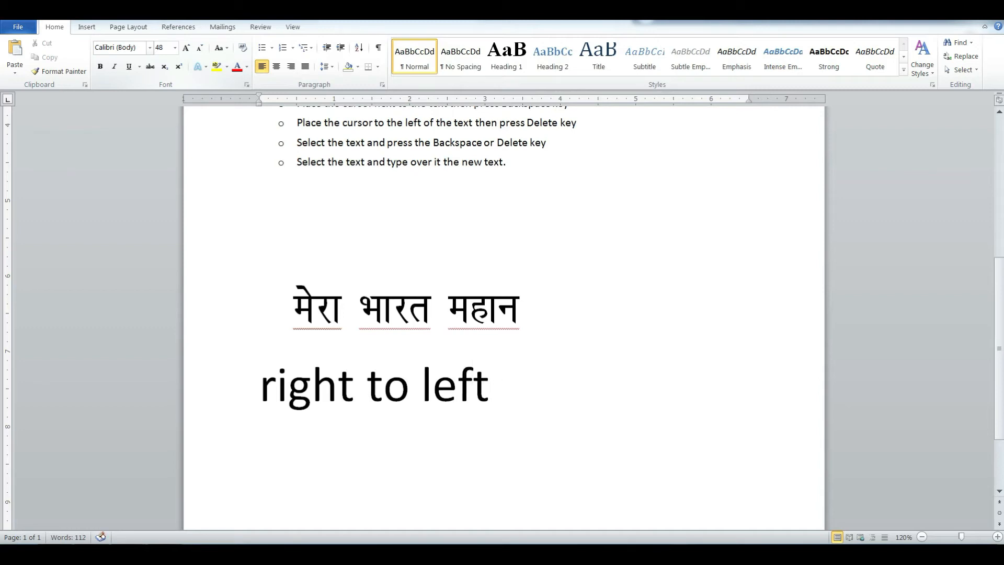
{"action": "type", "text": "back s"}
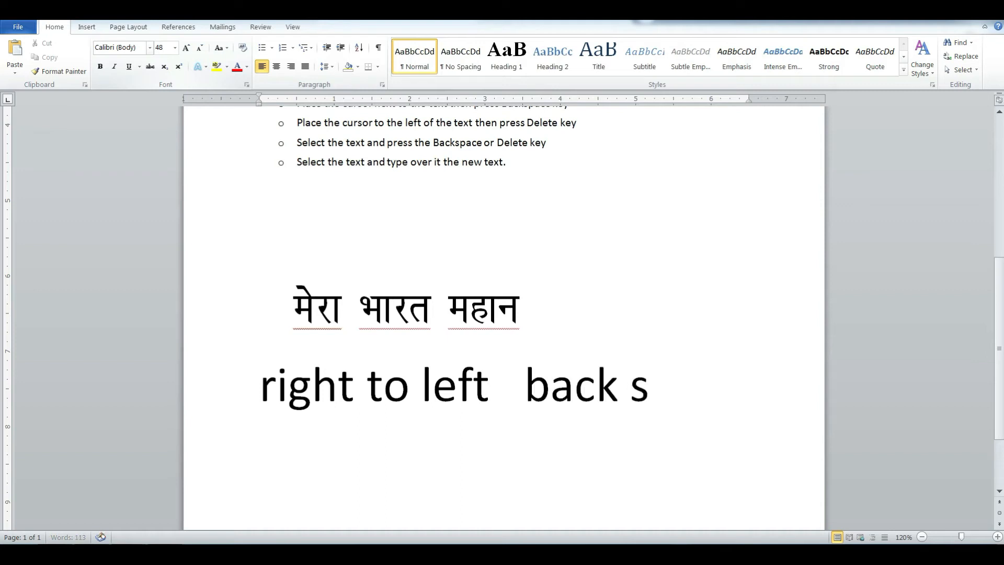
{"action": "type", "text": "pace"}
Add a line reading "left to right delete" below the back space note
{"action": "key", "text": "Return"}
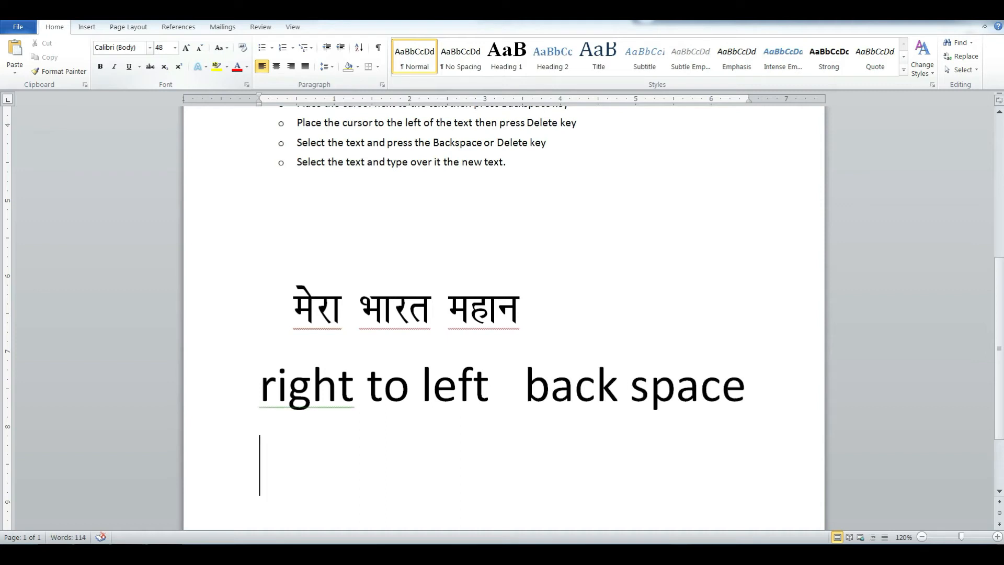
{"action": "type", "text": "left to ri"}
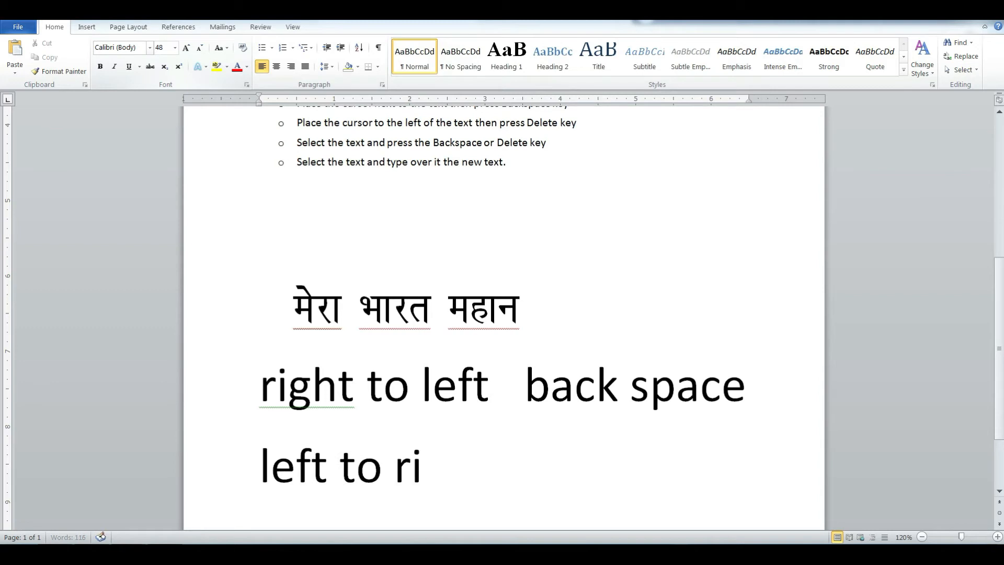
{"action": "type", "text": "ght  "}
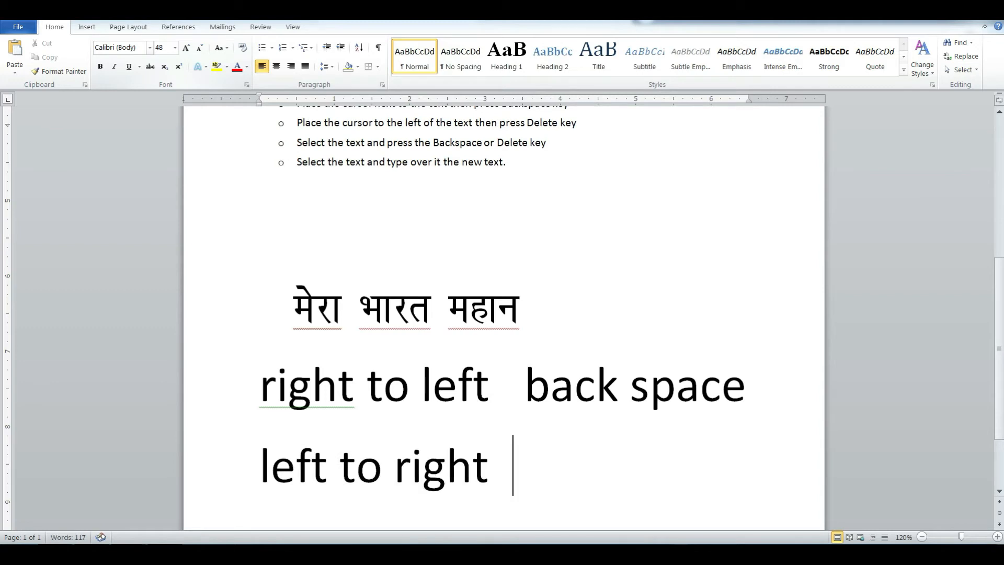
{"action": "type", "text": "delete"}
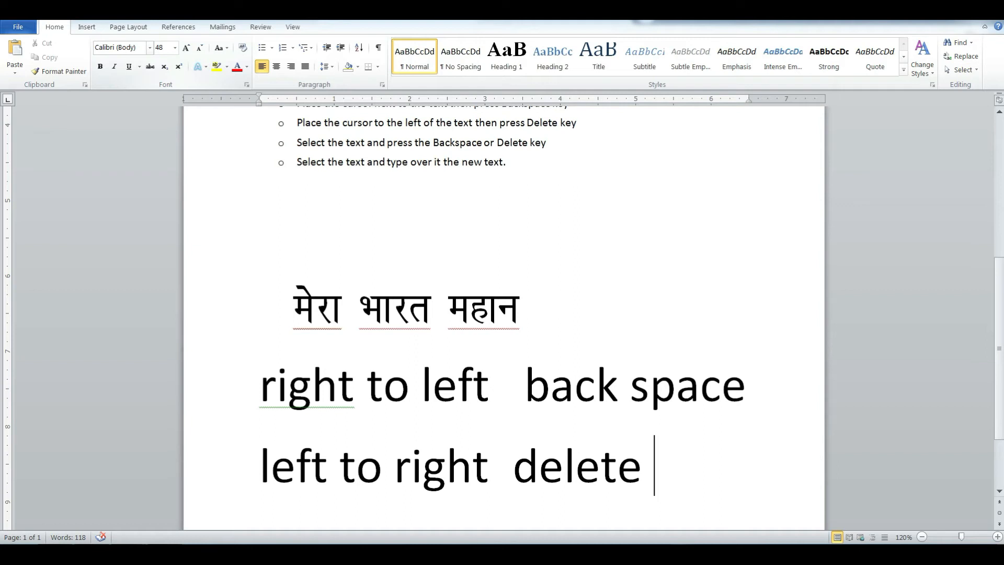
Compare the start and end positions of "महान" with the notes by highlighting the word, "delete" and "back space"
{"action": "double_click", "coordinate": [455, 316]}
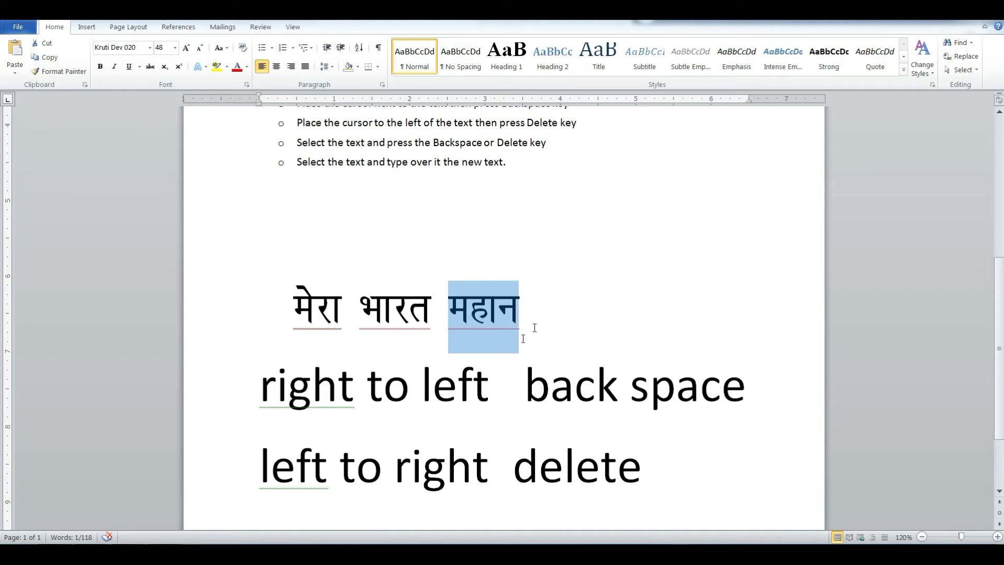
{"action": "left_click", "coordinate": [453, 313]}
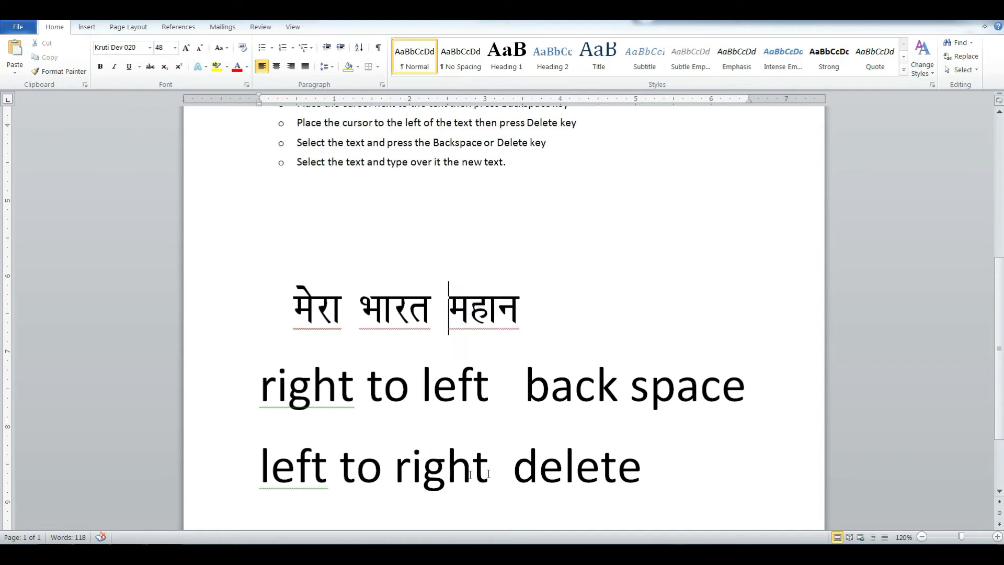
{"action": "left_click_drag", "start_coordinate": [514, 471], "coordinate": [654, 471]}
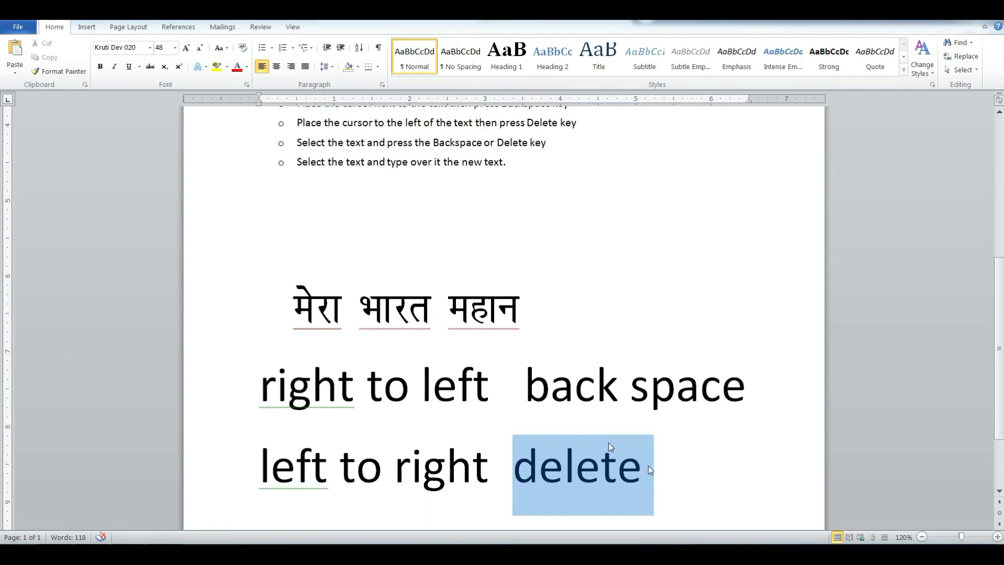
{"action": "left_click", "coordinate": [523, 312]}
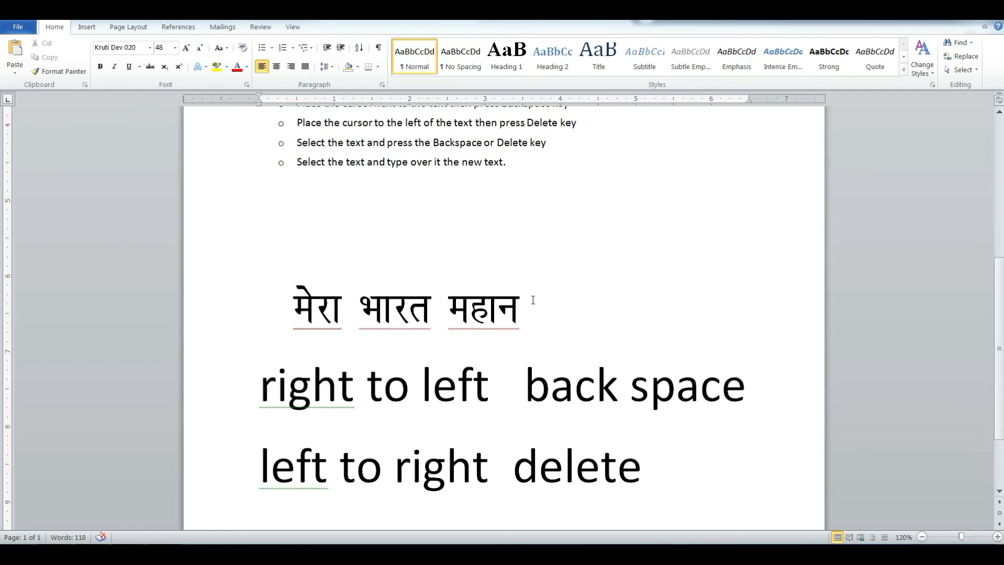
{"action": "left_click_drag", "start_coordinate": [524, 399], "coordinate": [742, 410]}
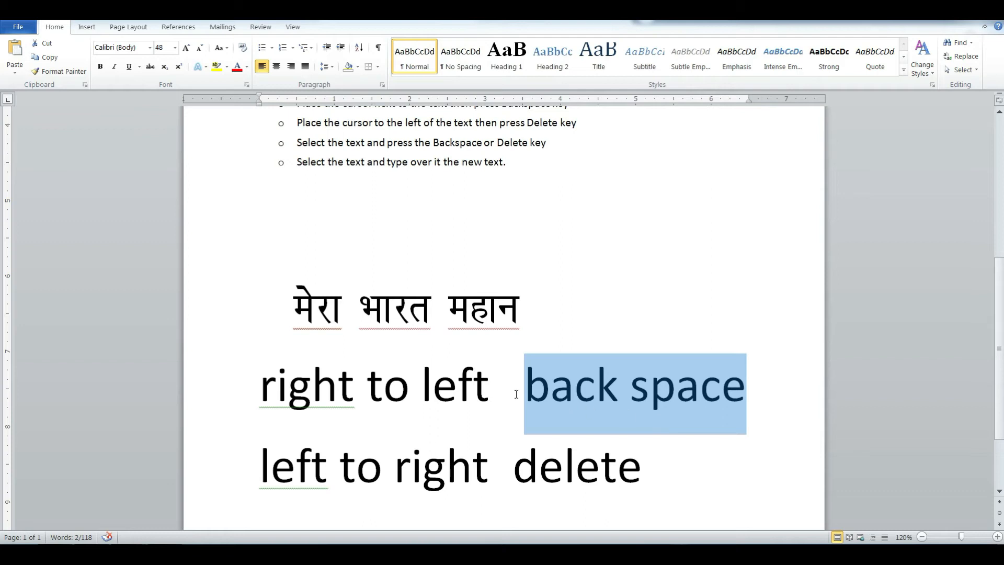
Add the word "welcome" on a new line after the "left to right delete" note
{"action": "scroll", "coordinate": [319, 337], "scroll_direction": "down", "scroll_amount": 3}
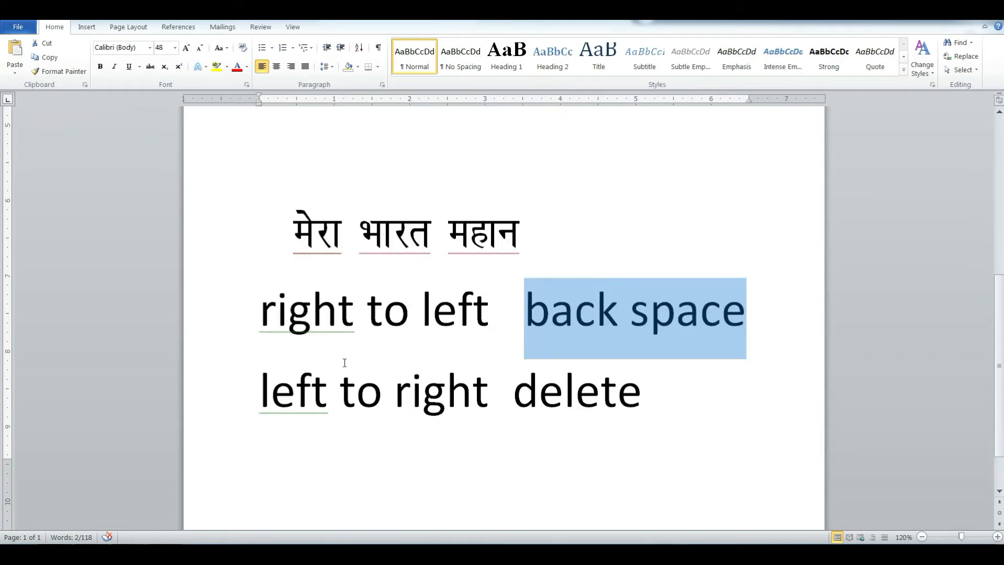
{"action": "left_click", "coordinate": [671, 379]}
{"action": "key", "text": "Return"}
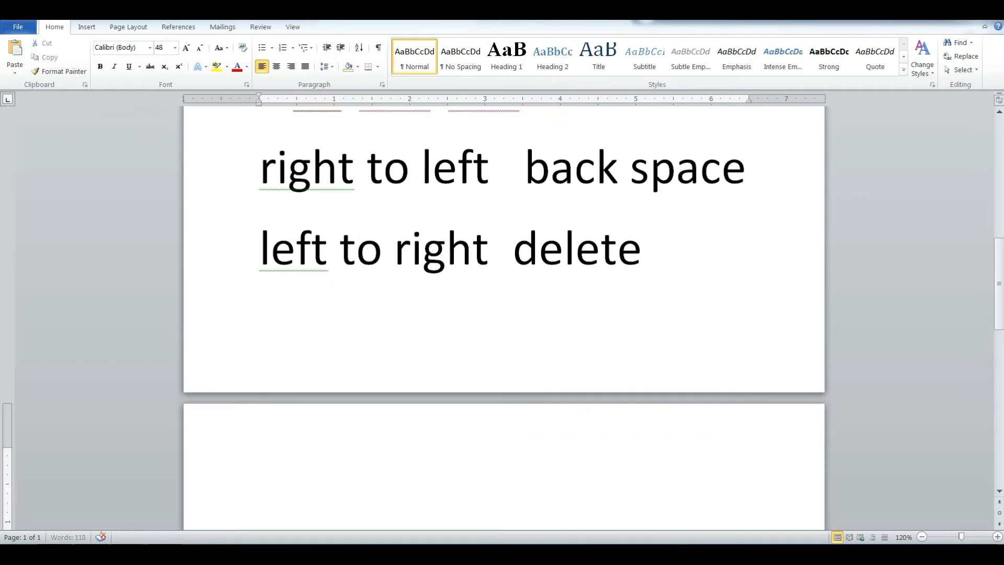
{"action": "scroll", "coordinate": [663, 376], "scroll_direction": "down", "scroll_amount": 6}
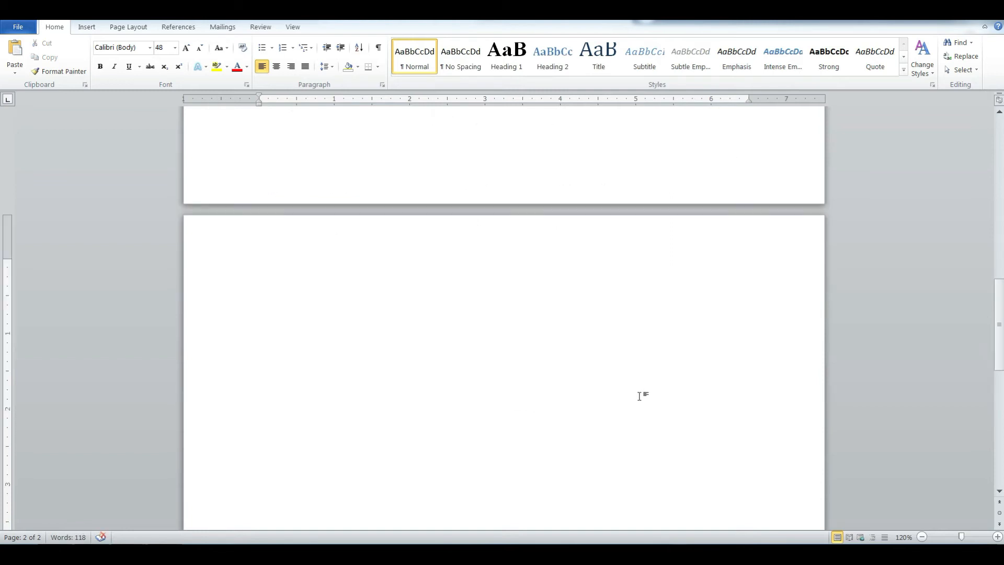
{"action": "type", "text": "welcome"}
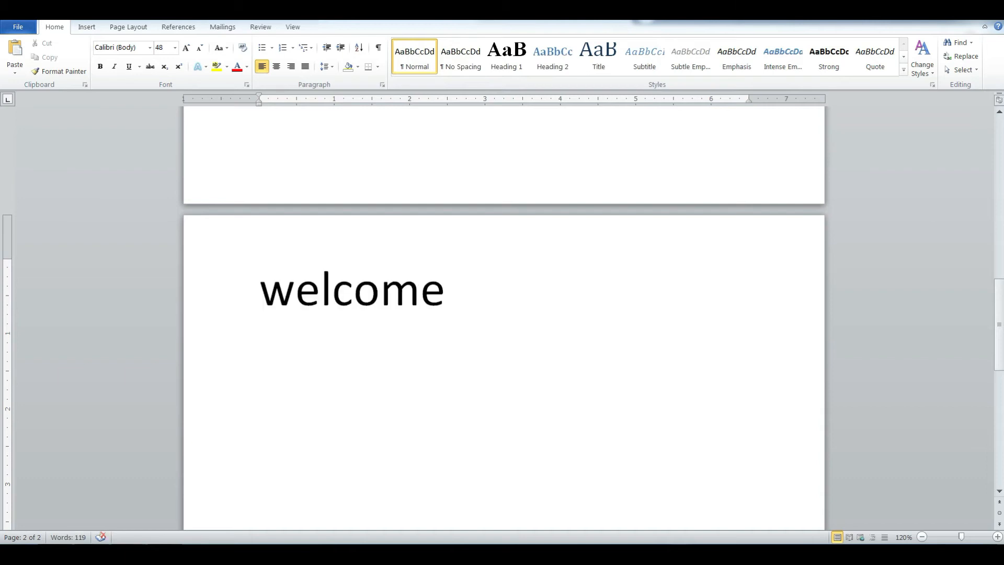
Place the cursor before "welcome" and enable Use overtype mode in the advanced editing options
{"action": "key", "text": "Home"}
{"action": "left_click", "coordinate": [18, 29]}
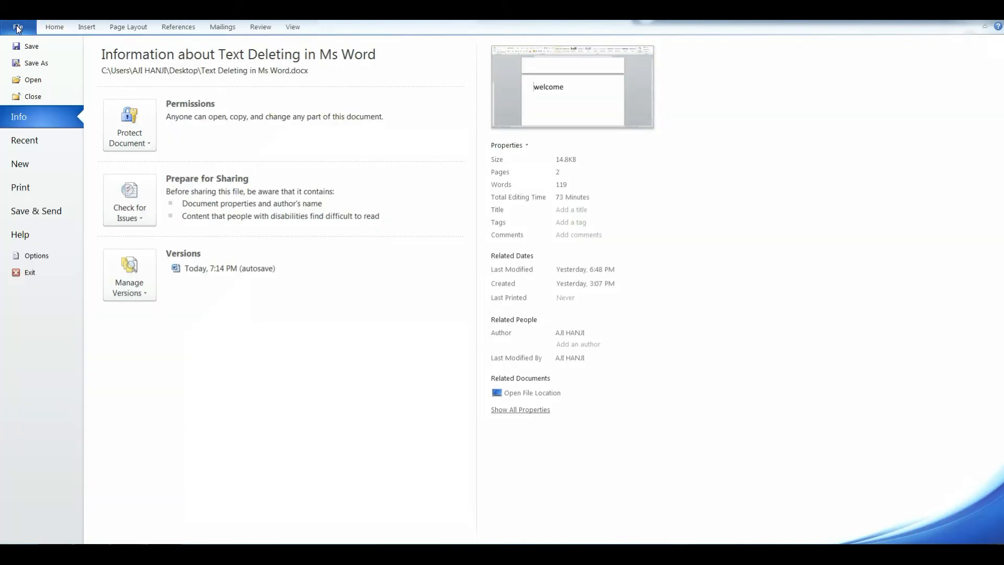
{"action": "left_click", "coordinate": [35, 255]}
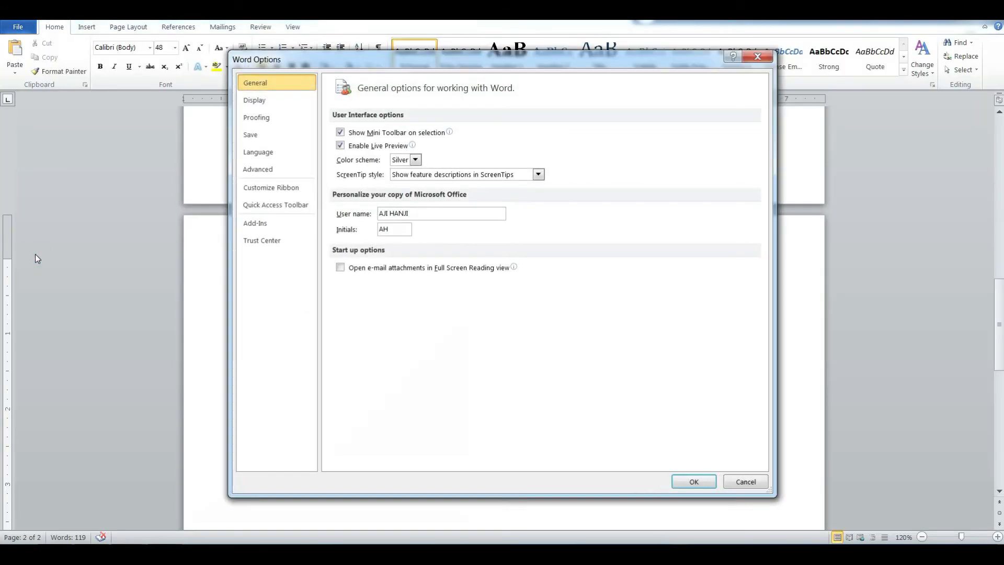
{"action": "left_click", "coordinate": [258, 174]}
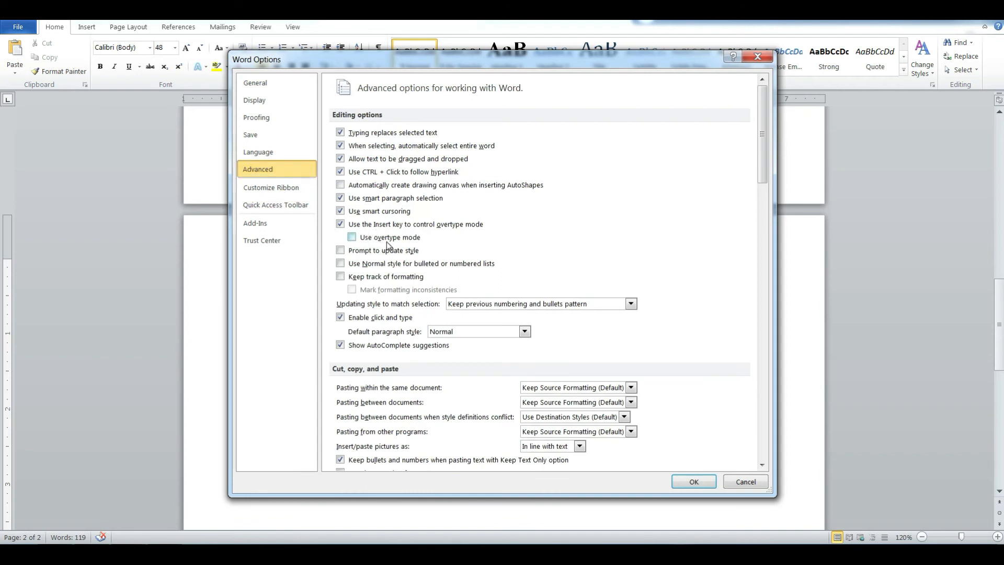
{"action": "left_click", "coordinate": [353, 238]}
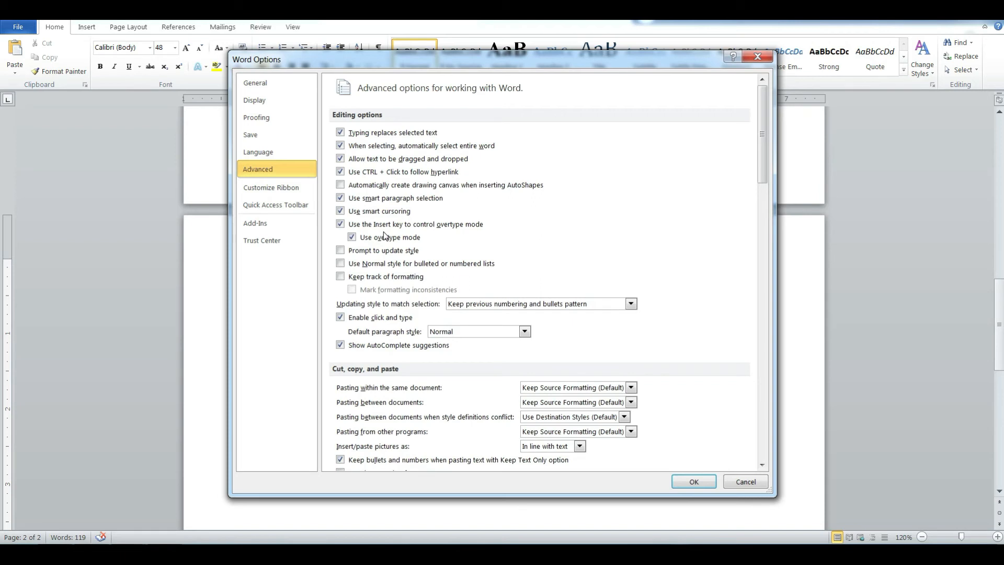
{"action": "left_click", "coordinate": [687, 486]}
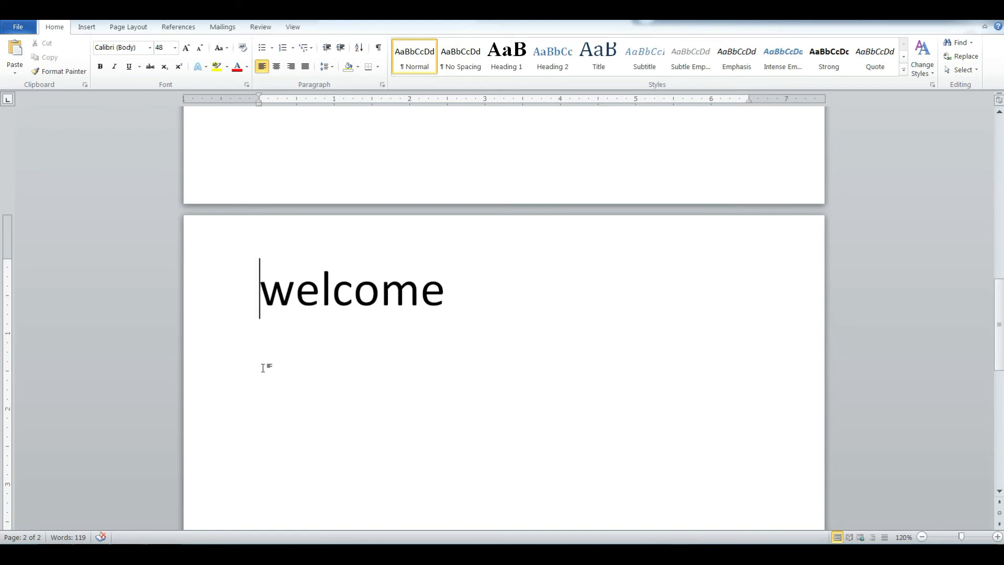
Try to overtype the first letter of "welcome" with "a", and delete the entered letter
{"action": "type", "text": "a"}
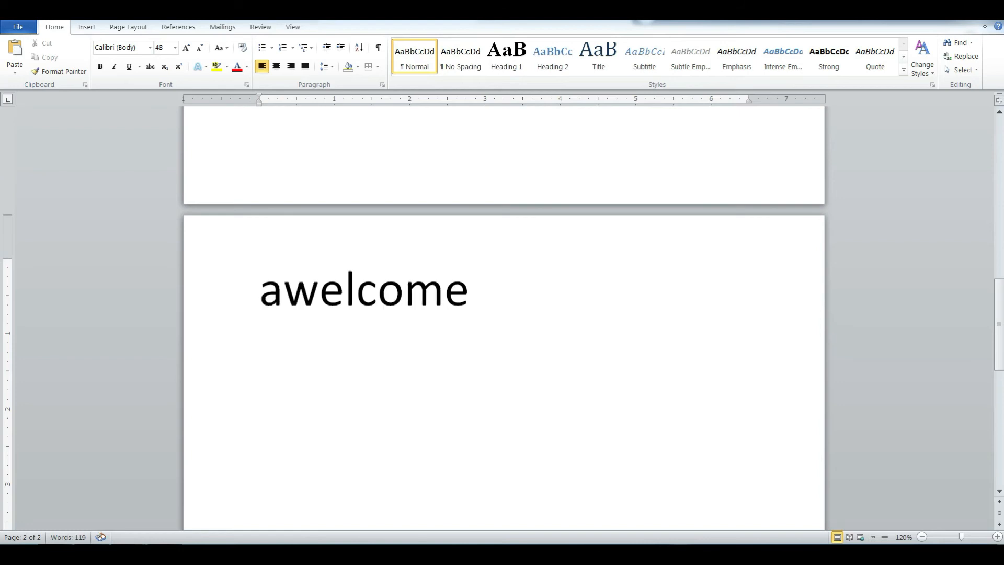
{"action": "key", "text": "BackSpace"}
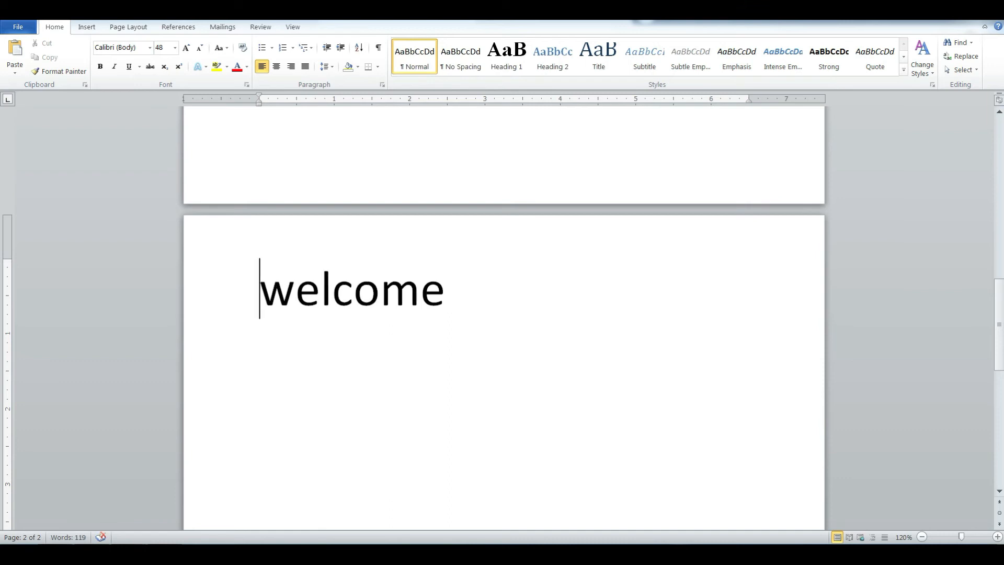
Overtype the word "welcome" letter by letter with "abcdefg"
{"action": "key", "text": "Delete"}
{"action": "type", "text": "a"}
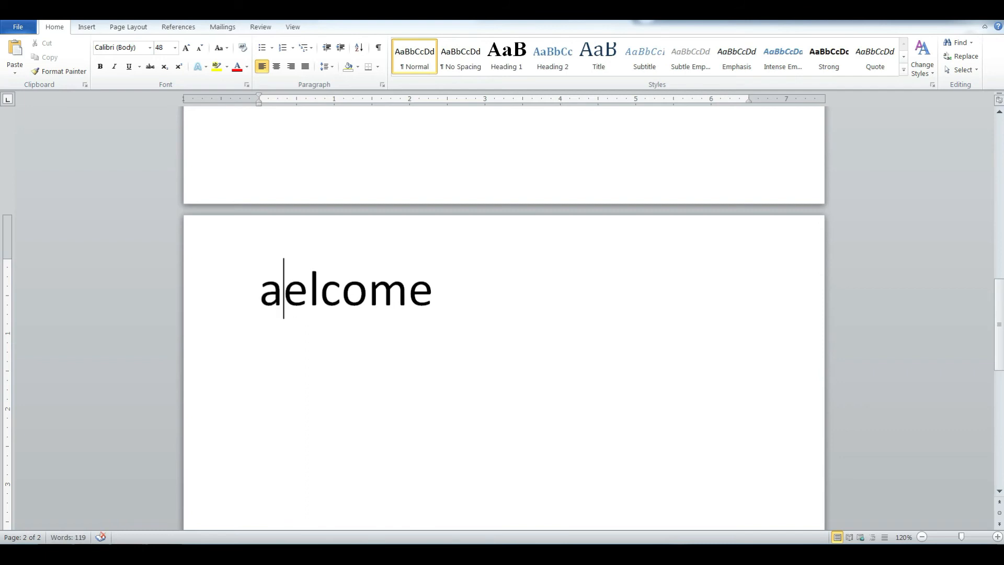
{"action": "key", "text": "Delete"}
{"action": "type", "text": "b"}
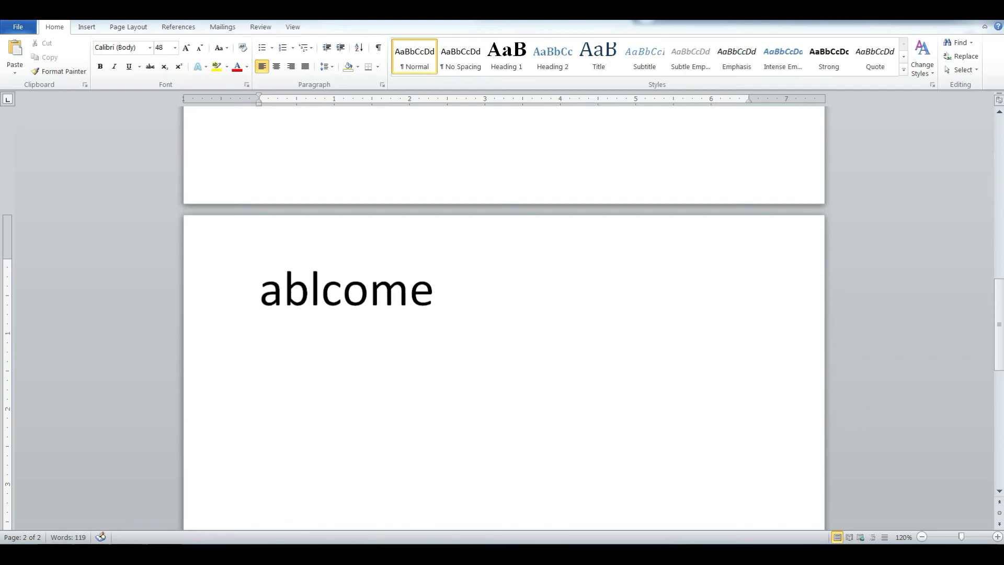
{"action": "key", "text": "Delete"}
{"action": "type", "text": "e"}
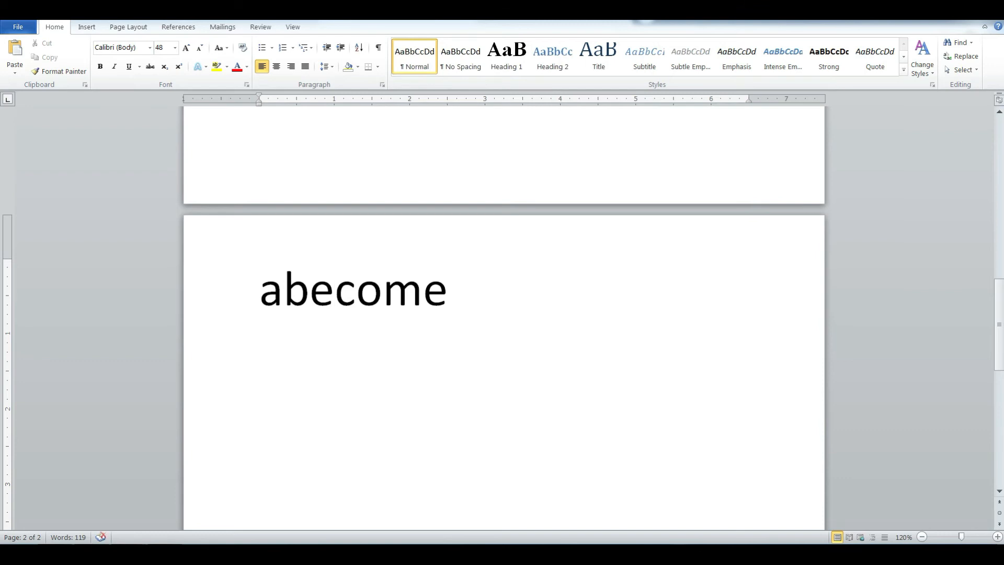
{"action": "key", "text": "BackSpace"}
{"action": "key", "text": "Right"}
{"action": "key", "text": "Delete"}
{"action": "type", "text": "d"}
{"action": "key", "text": "Delete"}
{"action": "type", "text": "e"}
{"action": "key", "text": "Delete"}
{"action": "type", "text": "fg"}
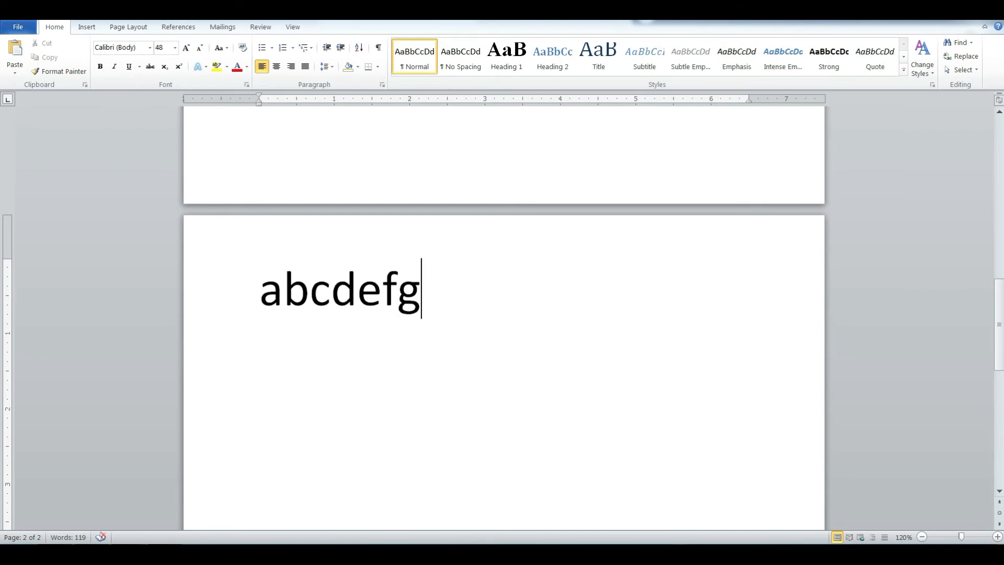
Undo the overtyping to restore the word "welcome"
{"action": "key", "text": "ctrl+z"}
{"action": "key", "text": "ctrl+z"}
{"action": "key", "text": "ctrl+z"}
{"action": "key", "text": "ctrl+z"}
{"action": "key", "text": "ctrl+z"}
{"action": "key", "text": "ctrl+z"}
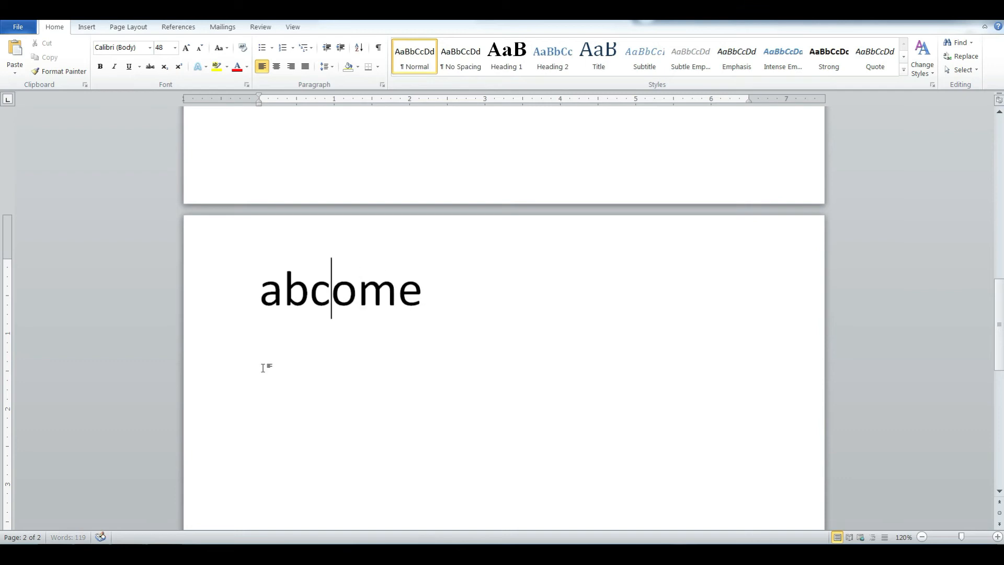
{"action": "key", "text": "ctrl+z"}
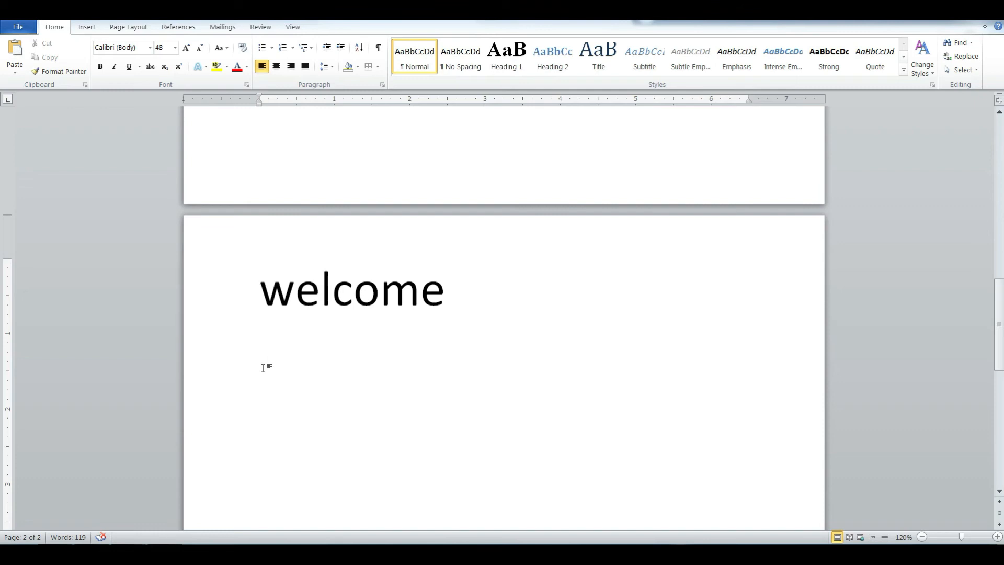
Overtype "welcome" with "I like tea", and overtype that line from its start with "sdfkjsdafkjasd"
{"action": "type", "text": "I like "}
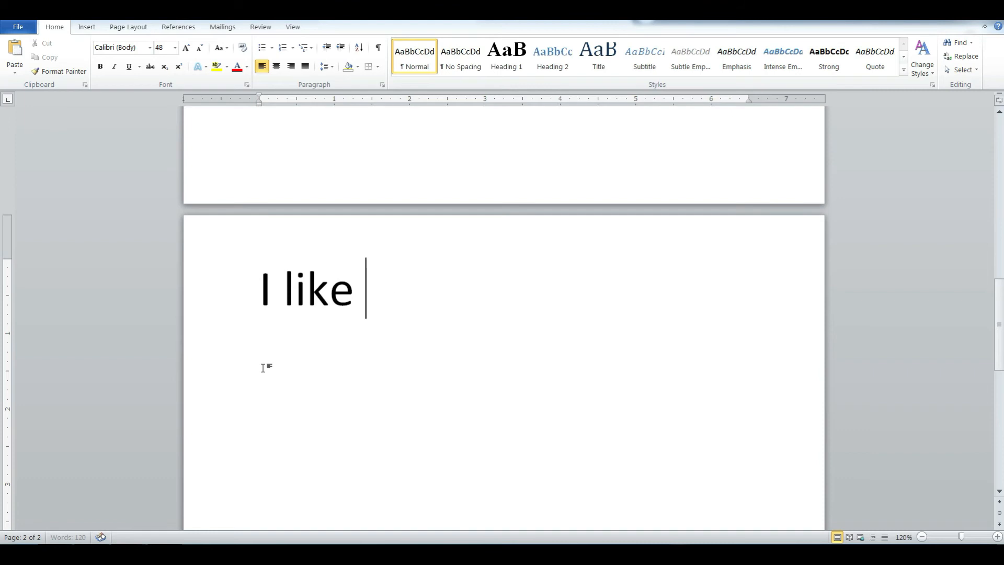
{"action": "type", "text": "tea"}
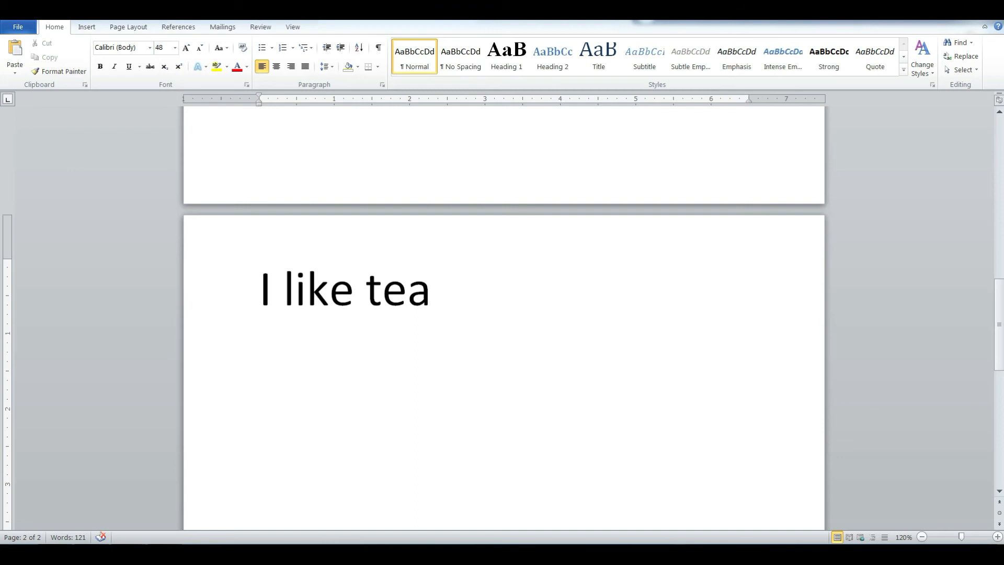
{"action": "key", "text": "Home"}
{"action": "type", "text": "sdfkjsdafkjasd"}
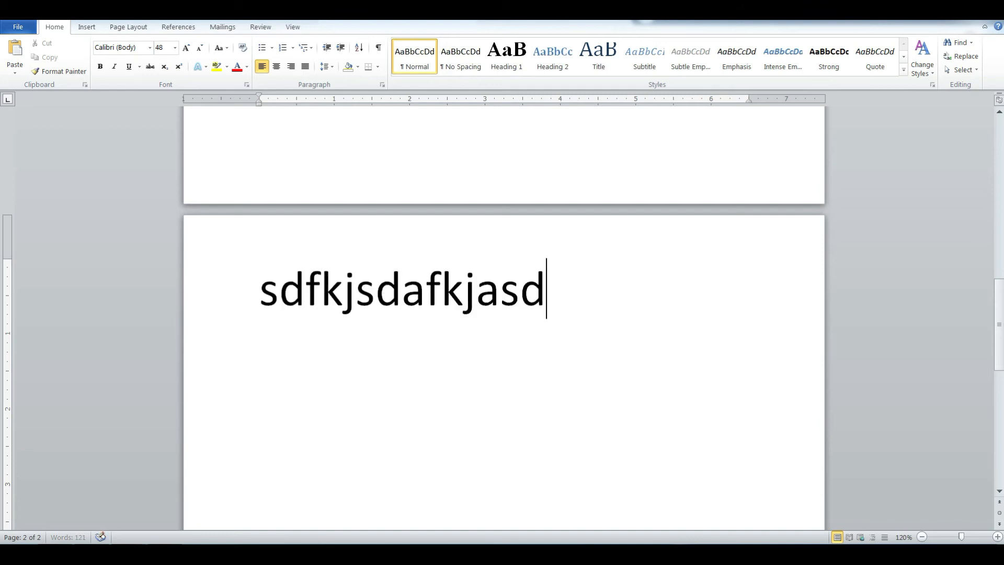
{"action": "key", "text": "BackSpace"}
{"action": "key", "text": "BackSpace"}
{"action": "key", "text": "BackSpace"}
{"action": "key", "text": "BackSpace"}
Undo all the sample text and the page break back to the end of the "left to right delete" note
{"action": "key", "text": "ctrl+z"}
{"action": "key", "text": "ctrl+z"}
{"action": "key", "text": "ctrl+z"}
{"action": "key", "text": "ctrl+z"}
{"action": "key", "text": "ctrl+z"}
{"action": "key", "text": "ctrl+z"}
{"action": "key", "text": "ctrl+z"}
{"action": "key", "text": "ctrl+z"}
{"action": "key", "text": "ctrl+z"}
{"action": "key", "text": "ctrl+z"}
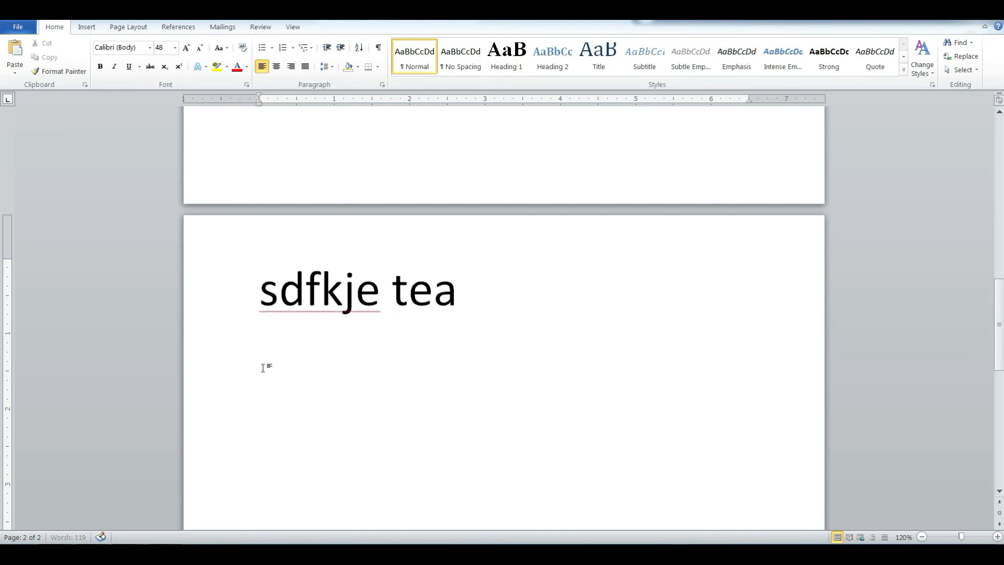
{"action": "key", "text": "ctrl+z"}
{"action": "key", "text": "ctrl+z"}
{"action": "key", "text": "ctrl+z"}
{"action": "key", "text": "ctrl+z"}
{"action": "key", "text": "ctrl+z"}
{"action": "key", "text": "ctrl+z"}
{"action": "key", "text": "ctrl+z"}
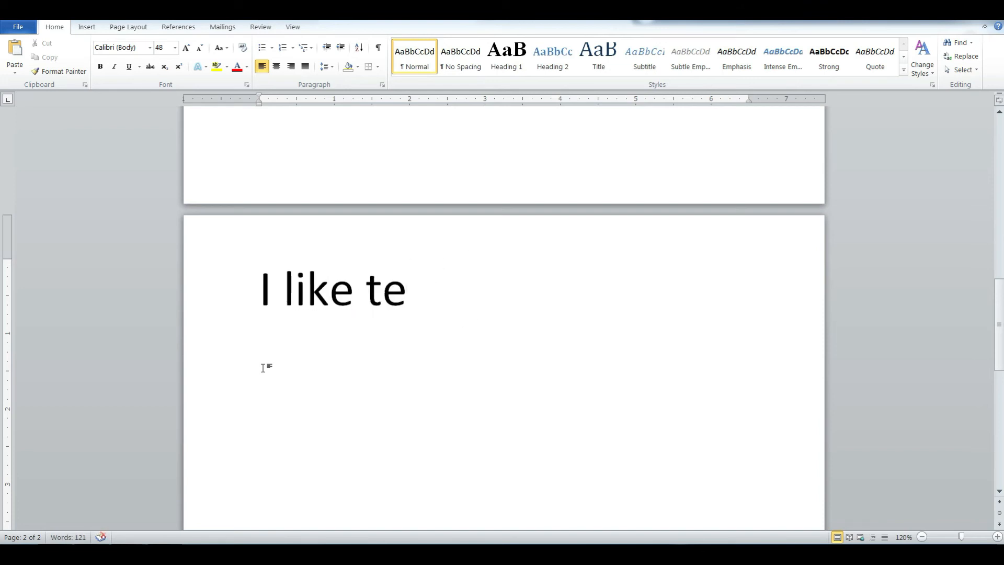
{"action": "key", "text": "ctrl+z"}
{"action": "key", "text": "ctrl+z"}
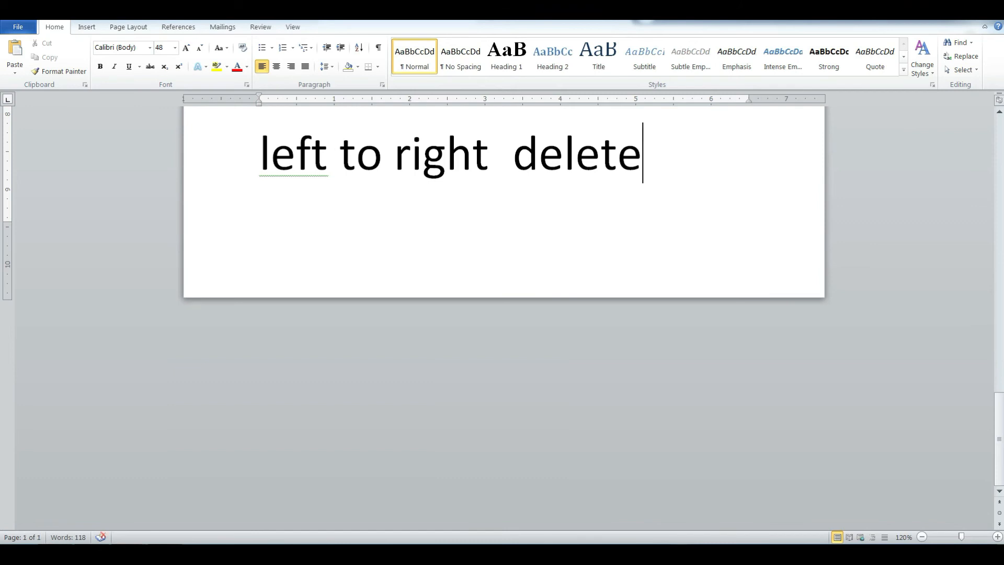
Start a new page after the "left to right delete" note, enter "india" and insert "abc" followed by spaces before it
{"action": "key", "text": "ctrl+Return"}
{"action": "type", "text": "in"}
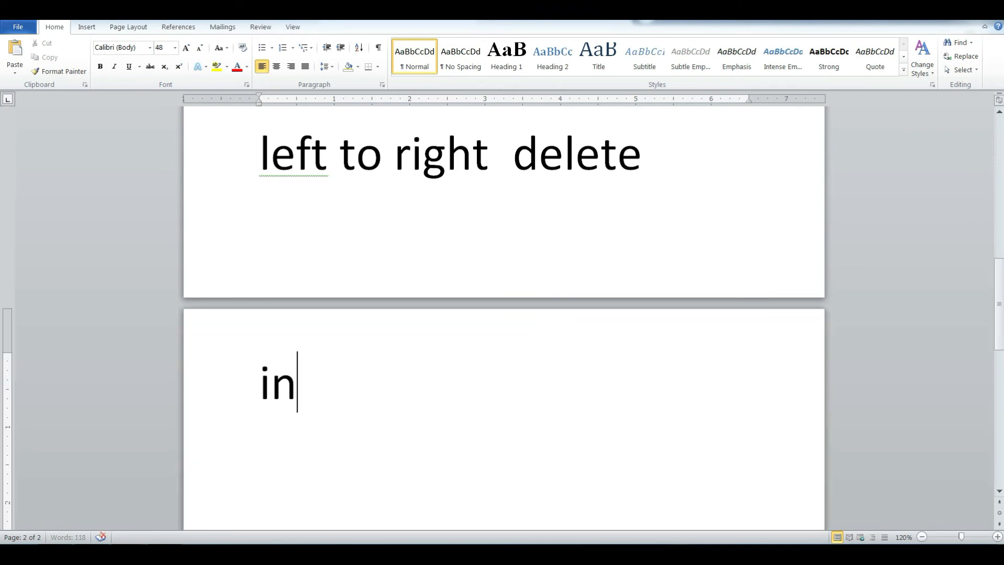
{"action": "type", "text": "dia"}
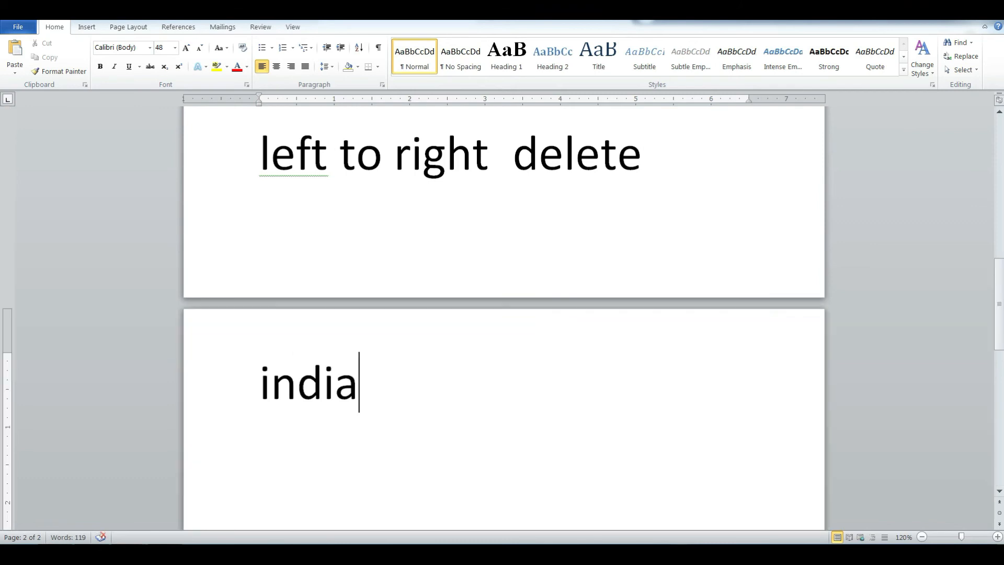
{"action": "key", "text": "Home"}
{"action": "type", "text": "d"}
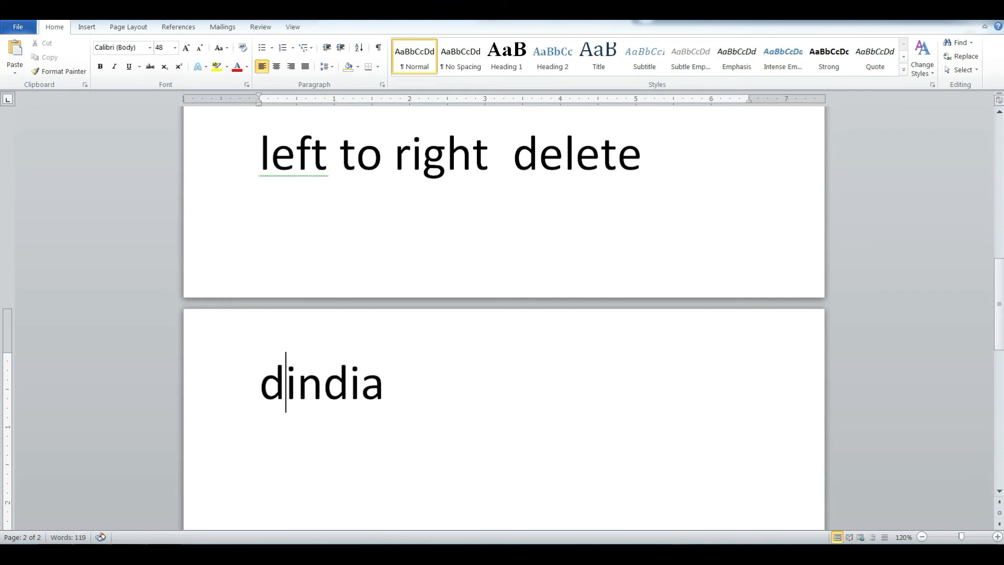
{"action": "key", "text": "BackSpace"}
{"action": "type", "text": "abc"}
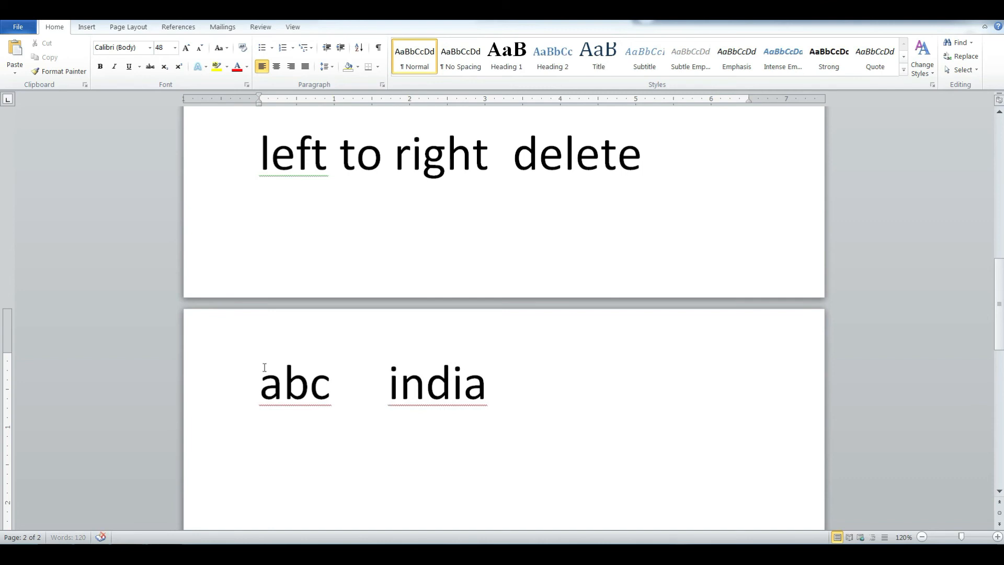
Overwrite the word "india" with spaces, one letter at a time
{"action": "key", "text": "Delete"}
{"action": "key", "text": "Delete"}
{"action": "key", "text": "Delete"}
{"action": "key", "text": "Delete"}
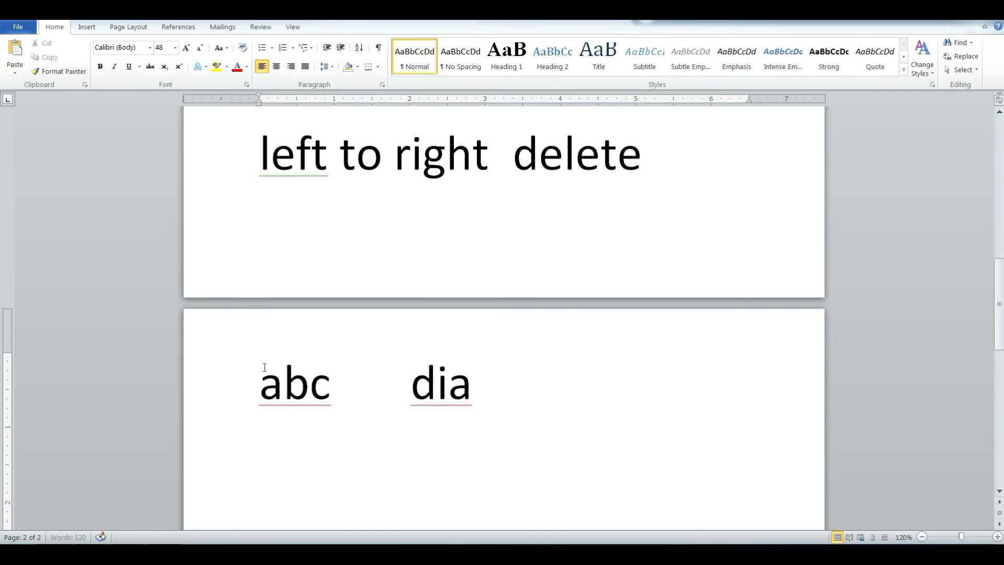
{"action": "key", "text": "Delete"}
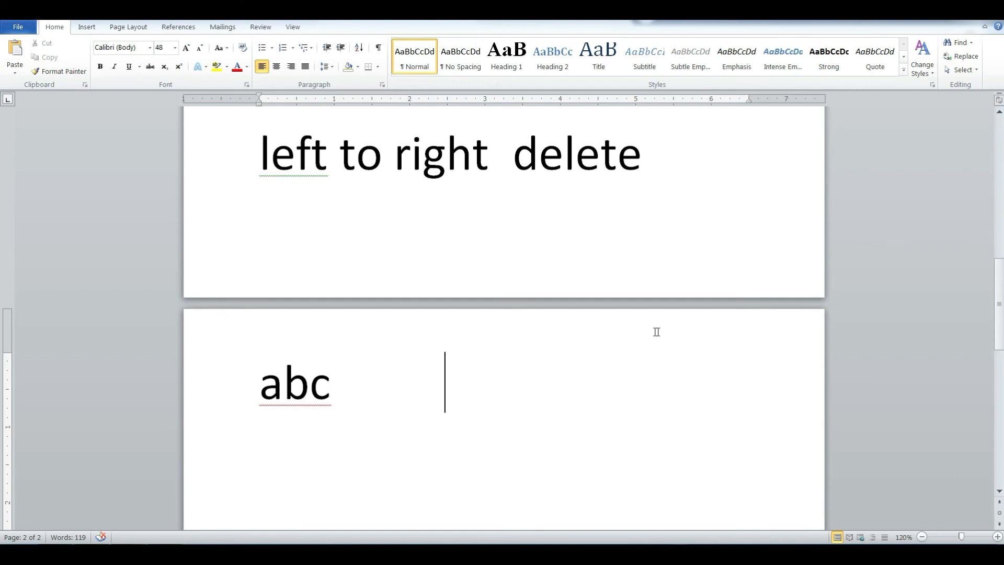
Select "abc" with its neighbouring spaces on the second page and replace the selection with a space
{"action": "scroll", "coordinate": [651, 335], "scroll_direction": "up", "scroll_amount": 3}
{"action": "scroll", "coordinate": [601, 361], "scroll_direction": "down", "scroll_amount": 3}
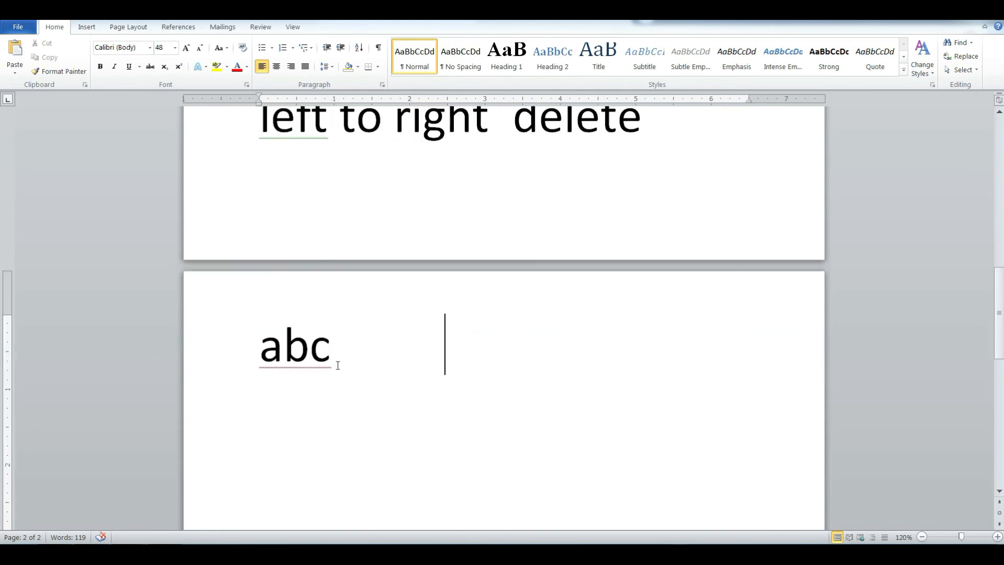
{"action": "left_click_drag", "start_coordinate": [260, 338], "coordinate": [385, 352]}
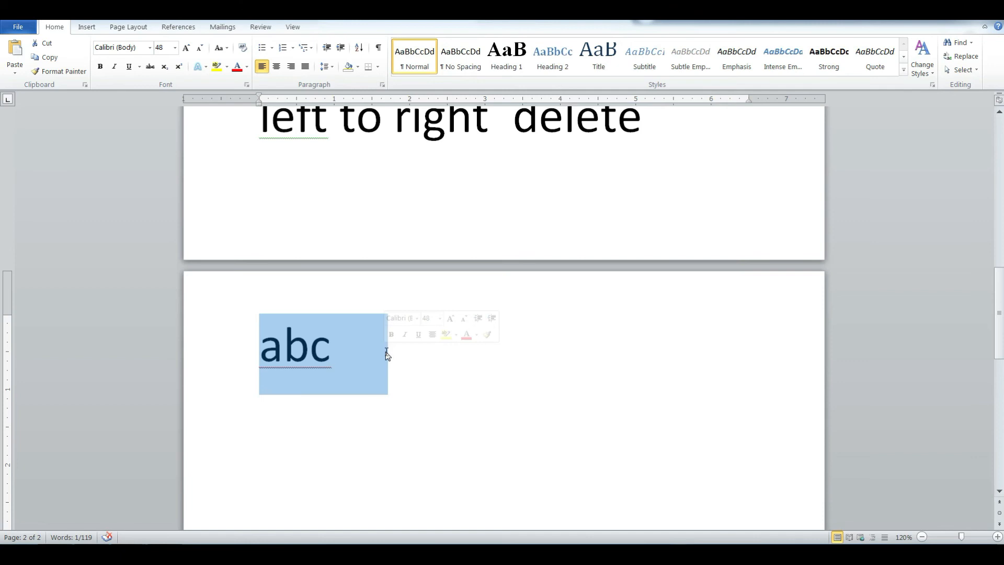
{"action": "key", "text": "Delete"}
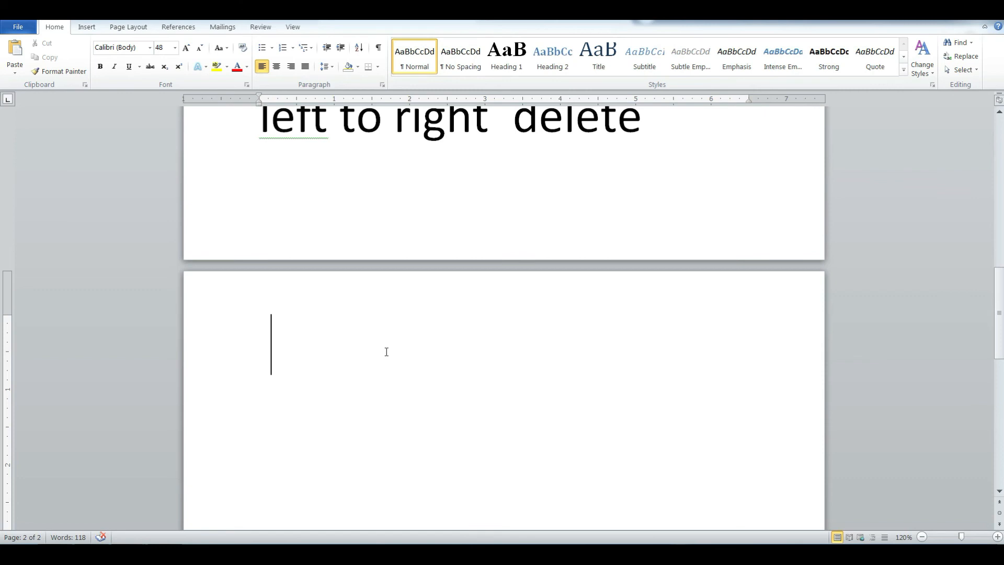
Enter "welcome" on the second page, select the whole line and replace it with "india"
{"action": "type", "text": "welcome"}
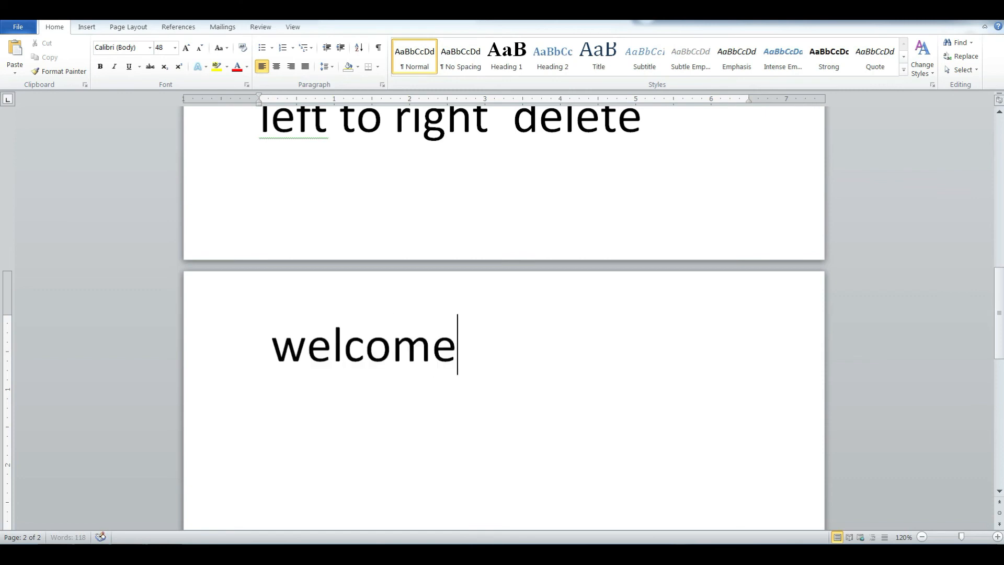
{"action": "key", "text": "shift+Home"}
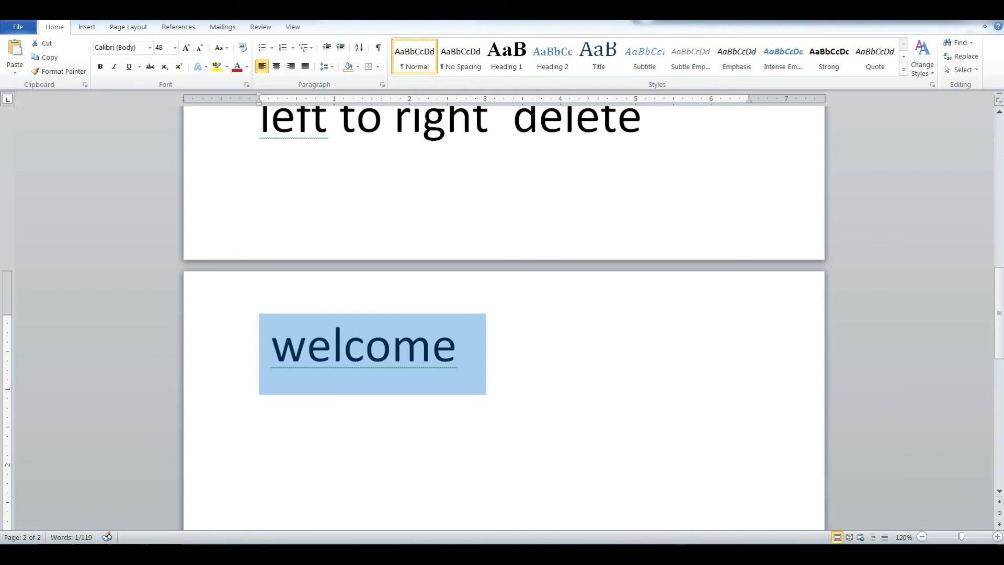
{"action": "type", "text": "india"}
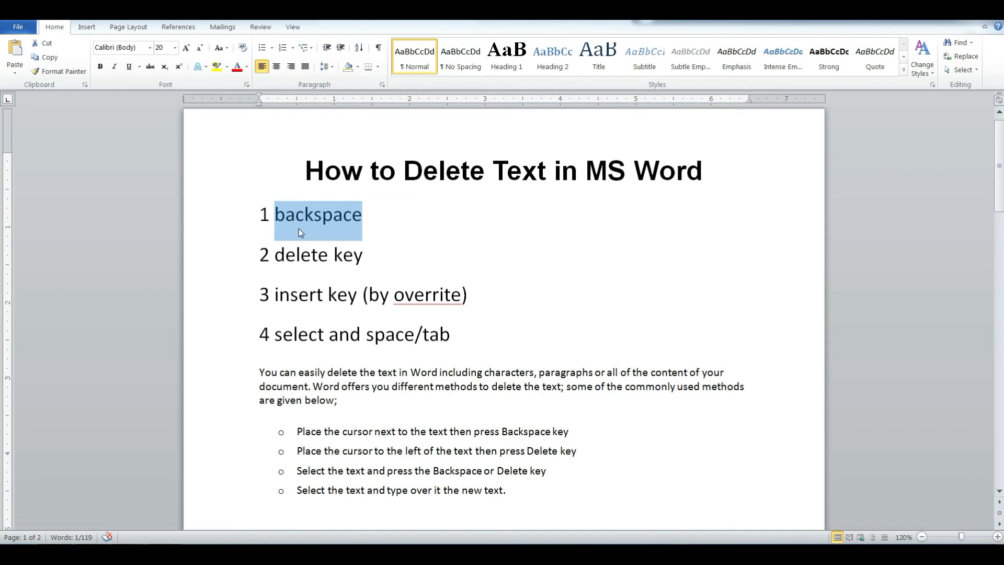
Go over the title "How to Delete Text in MS Word" on the first page by highlighting it
{"action": "left_click", "coordinate": [713, 171]}
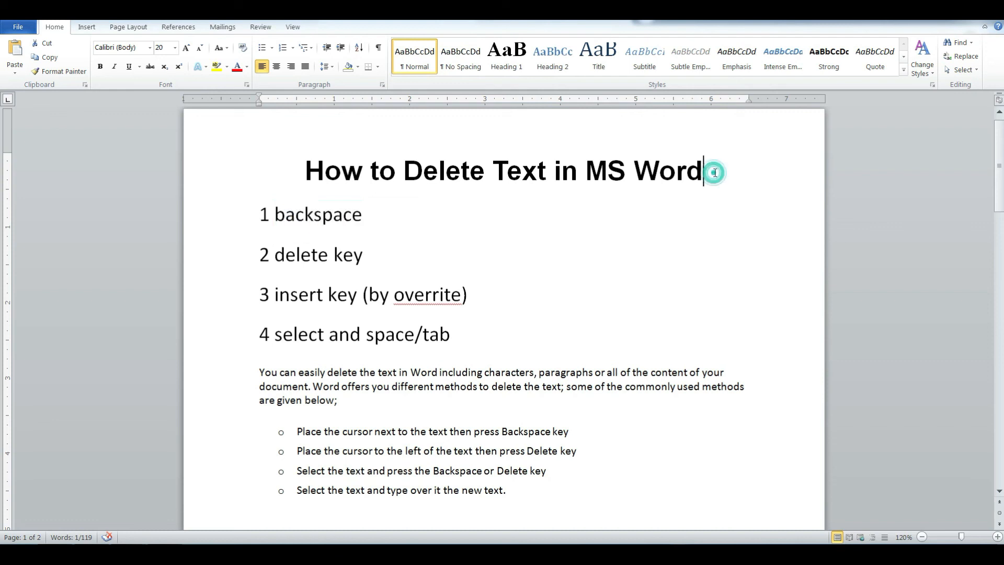
{"action": "left_click", "coordinate": [609, 161], "text": "shift"}
{"action": "left_click_drag", "start_coordinate": [610, 160], "coordinate": [364, 162]}
{"action": "left_click", "coordinate": [475, 217]}
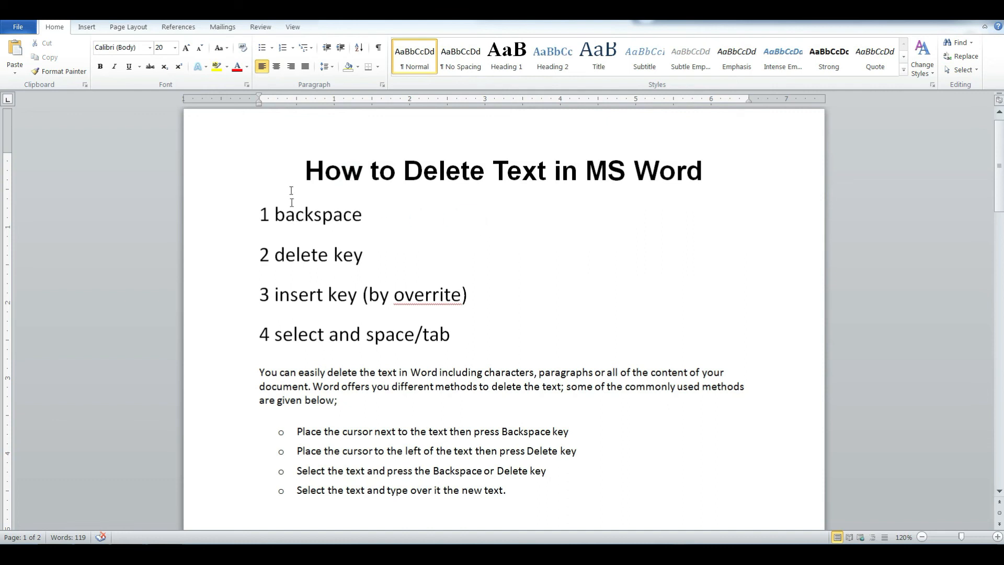
{"action": "left_click_drag", "start_coordinate": [295, 172], "coordinate": [436, 168]}
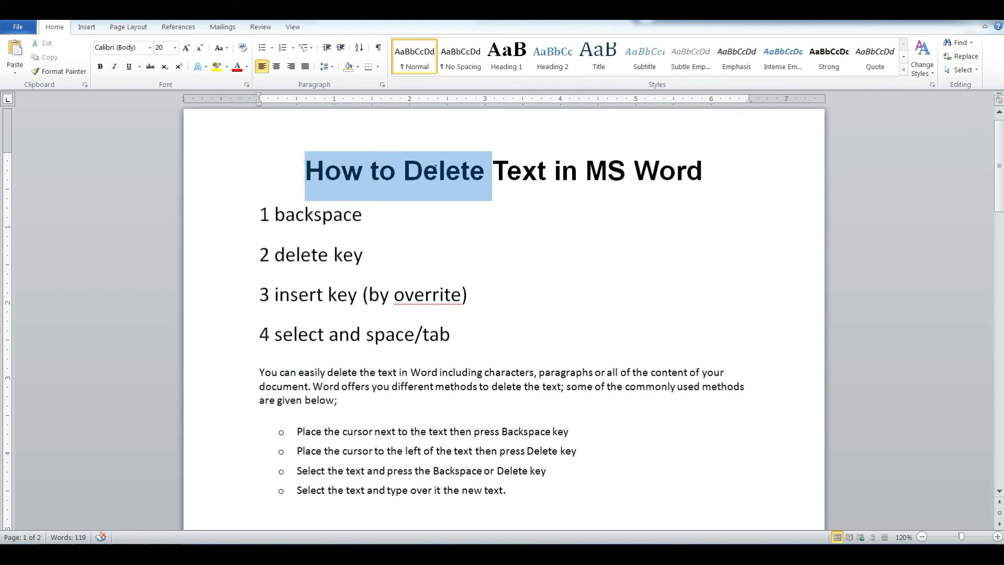
{"action": "left_click", "coordinate": [322, 171]}
{"action": "left_click_drag", "start_coordinate": [303, 171], "coordinate": [661, 200]}
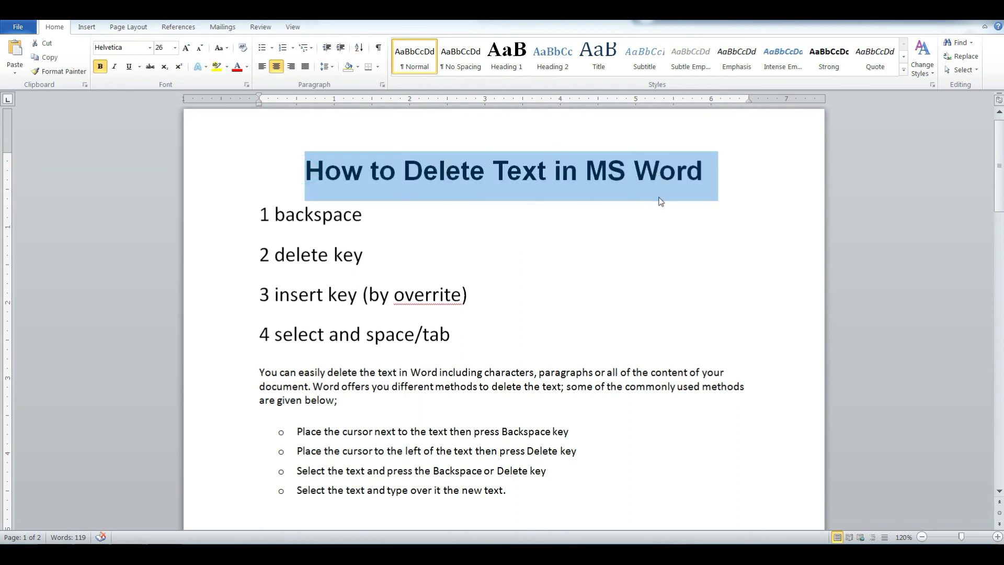
Highlight the "3 insert key (by overrite)" note and review the Use overtype mode setting in the advanced editing options
{"action": "left_click", "coordinate": [586, 264]}
{"action": "left_click_drag", "start_coordinate": [261, 293], "coordinate": [485, 281]}
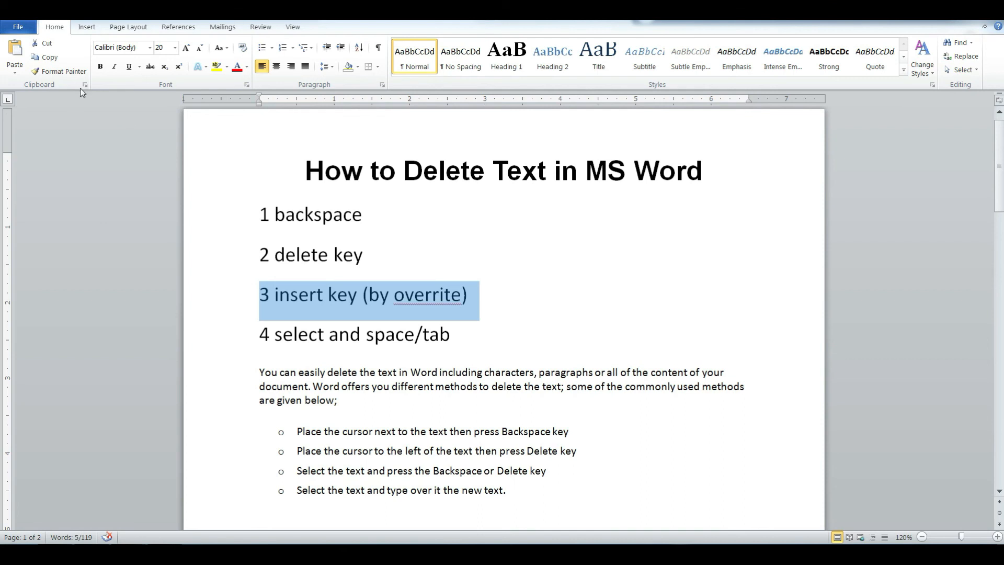
{"action": "left_click", "coordinate": [20, 28]}
{"action": "left_click", "coordinate": [36, 249]}
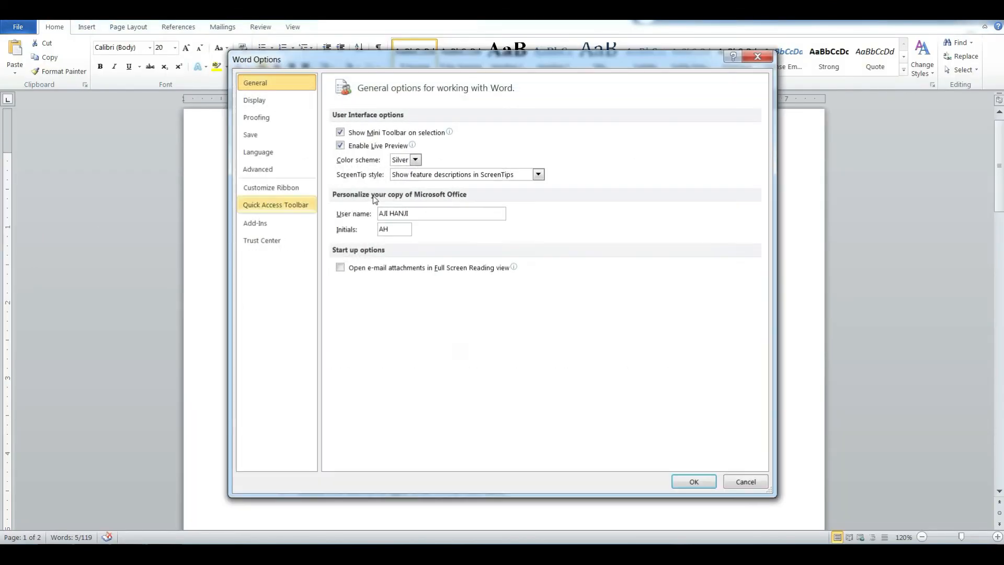
{"action": "left_click", "coordinate": [292, 175]}
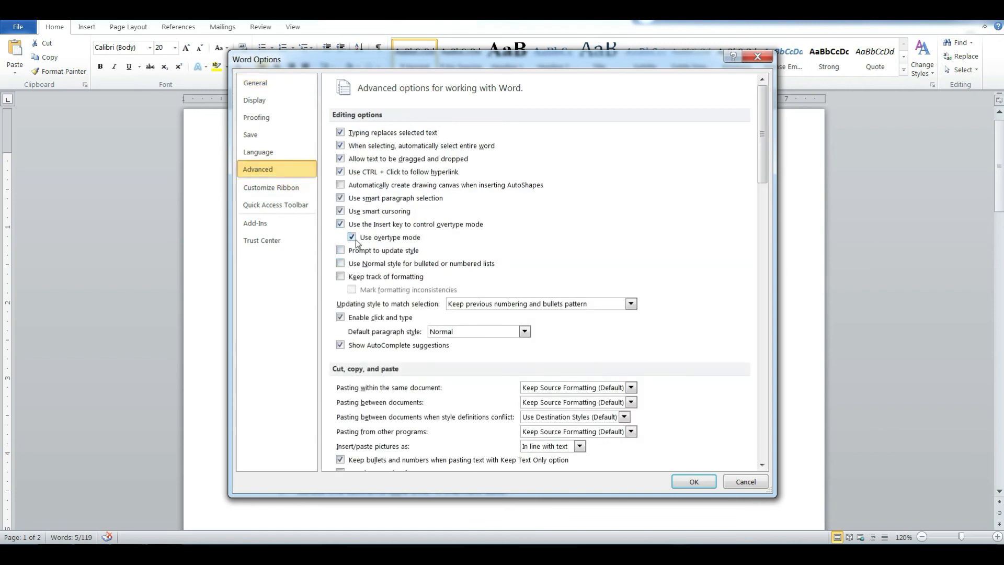
{"action": "left_click", "coordinate": [693, 482]}
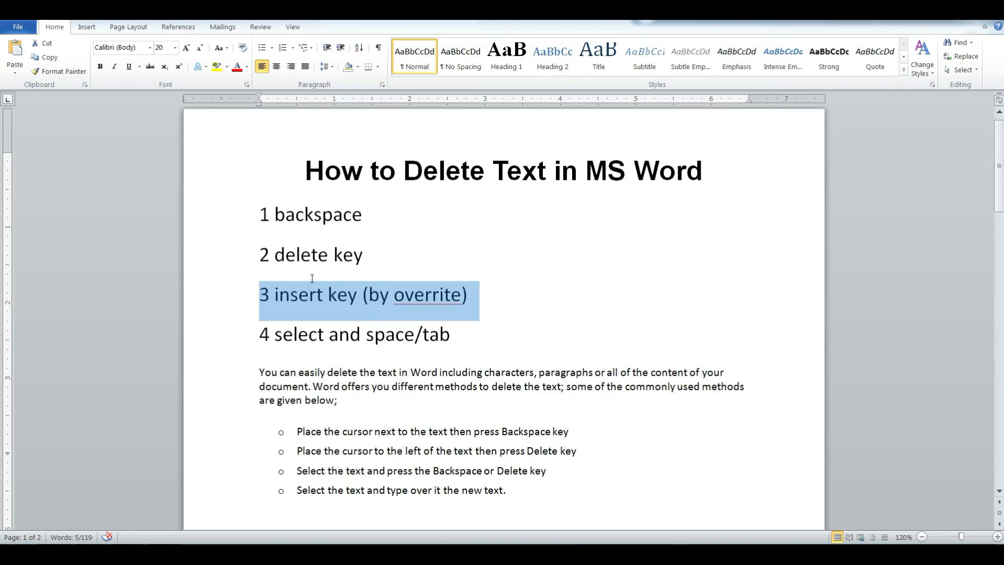
Highlight the document title once more, and place the cursor in the "4 select and space/tab" note
{"action": "left_click", "coordinate": [302, 171]}
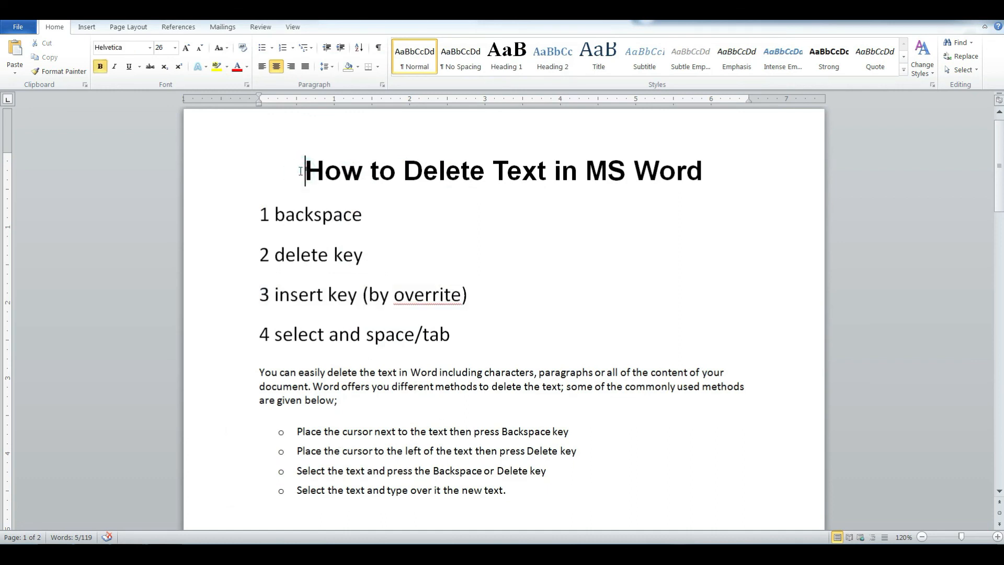
{"action": "left_click_drag", "start_coordinate": [301, 170], "coordinate": [659, 188]}
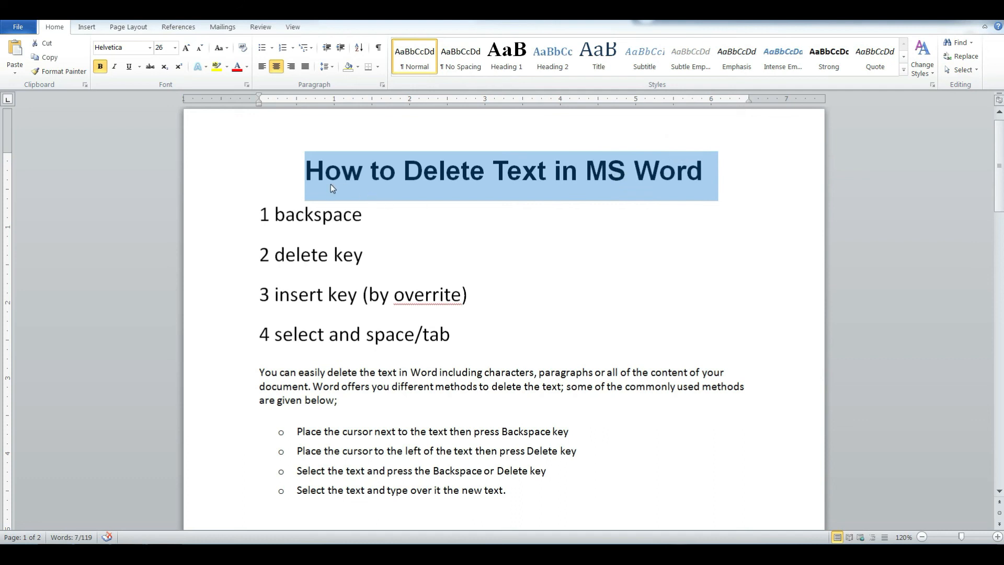
{"action": "left_click", "coordinate": [332, 339]}
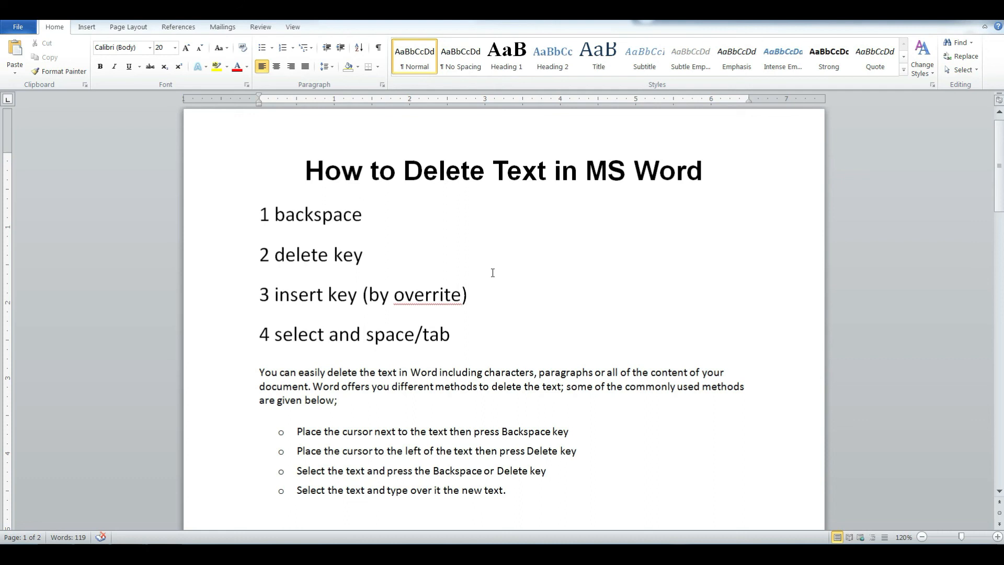
Delete the characters "left to r" forward from the start of the "left to right delete" line
{"action": "left_click", "coordinate": [300, 168]}
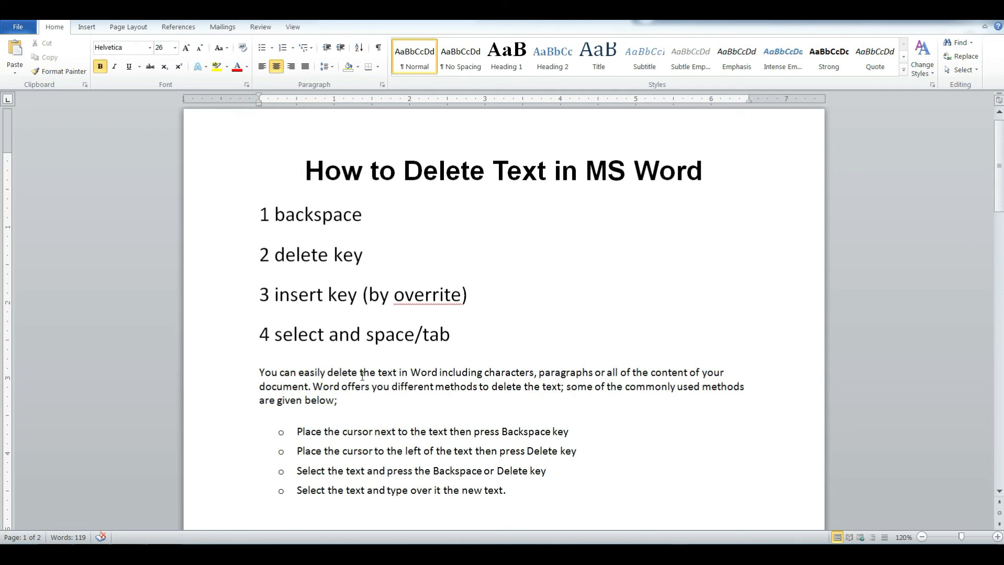
{"action": "scroll", "coordinate": [362, 375], "scroll_direction": "down", "scroll_amount": 10}
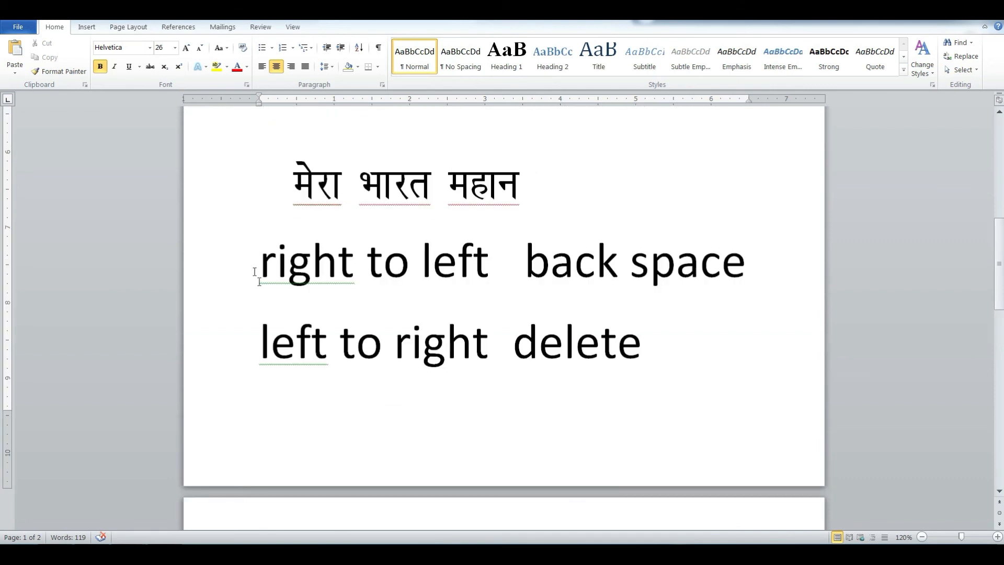
{"action": "left_click", "coordinate": [253, 268]}
{"action": "left_click", "coordinate": [339, 342]}
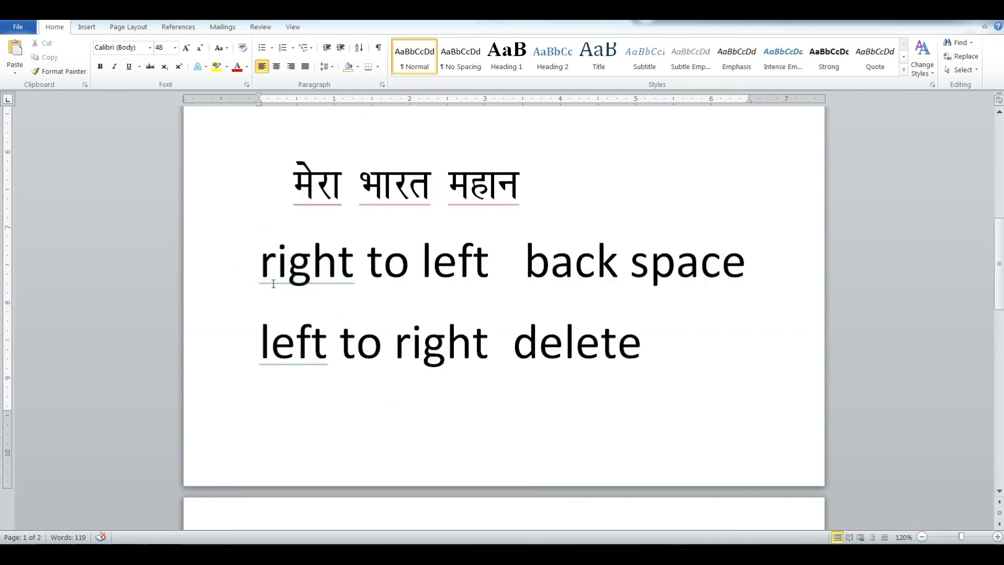
{"action": "left_click", "coordinate": [261, 341]}
{"action": "key", "text": "Delete"}
{"action": "key", "text": "Delete"}
{"action": "key", "text": "Delete"}
{"action": "key", "text": "Delete"}
{"action": "key", "text": "Delete"}
{"action": "key", "text": "Delete"}
{"action": "key", "text": "Delete"}
{"action": "key", "text": "Delete"}
{"action": "key", "text": "Delete"}
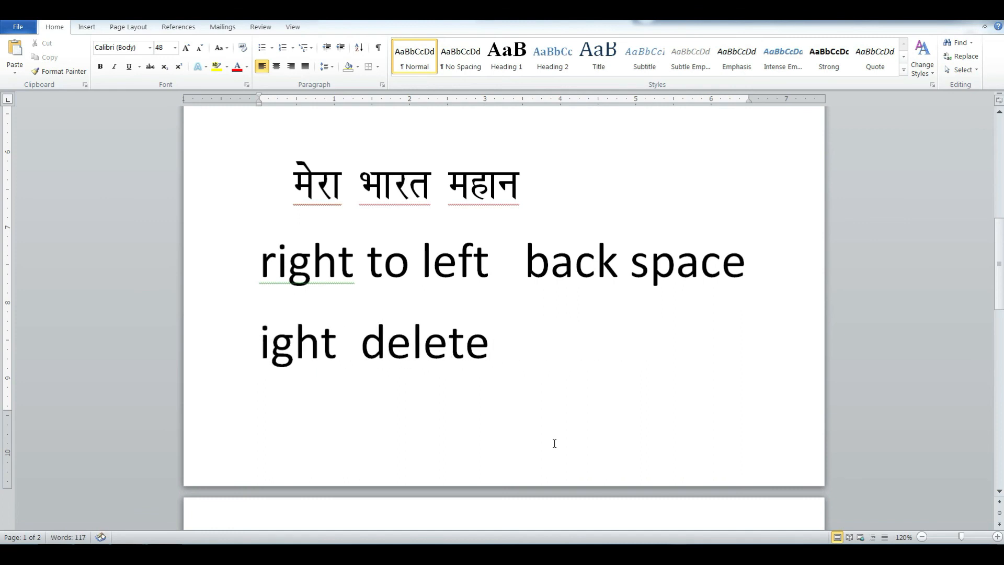
Erase the remaining "ight delete" text backward from the end of its line
{"action": "key", "text": "End"}
{"action": "key", "text": "BackSpace"}
{"action": "key", "text": "BackSpace"}
{"action": "key", "text": "BackSpace"}
{"action": "key", "text": "BackSpace"}
{"action": "key", "text": "BackSpace"}
{"action": "key", "text": "BackSpace"}
{"action": "key", "text": "BackSpace"}
{"action": "key", "text": "BackSpace"}
{"action": "key", "text": "BackSpace"}
{"action": "key", "text": "BackSpace"}
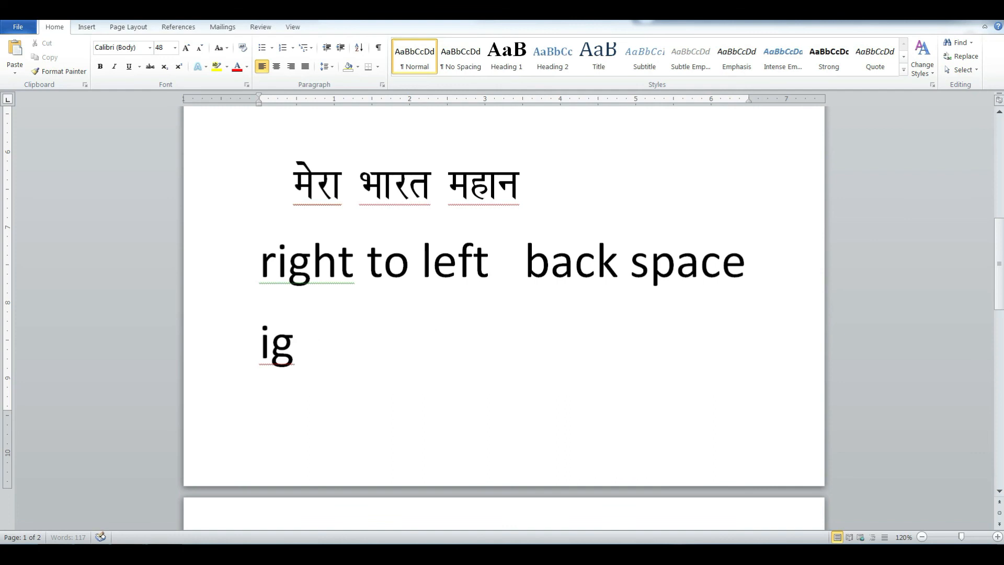
{"action": "key", "text": "BackSpace"}
{"action": "key", "text": "BackSpace"}
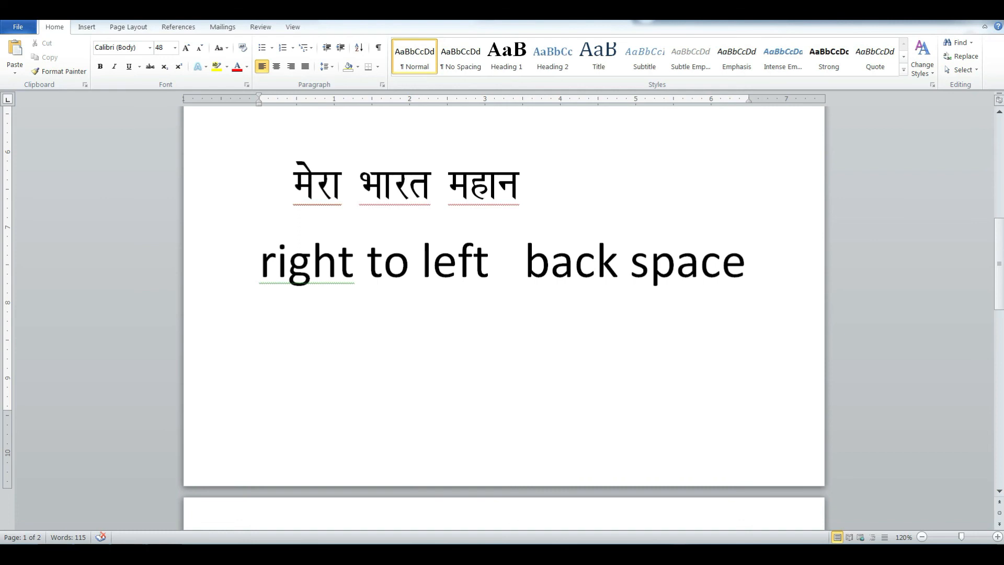
Remove the empty line below "right to left back space" and erase that whole line backward from its end
{"action": "key", "text": "BackSpace"}
{"action": "key", "text": "BackSpace"}
{"action": "key", "text": "BackSpace"}
{"action": "key", "text": "BackSpace"}
{"action": "key", "text": "BackSpace"}
{"action": "key", "text": "BackSpace"}
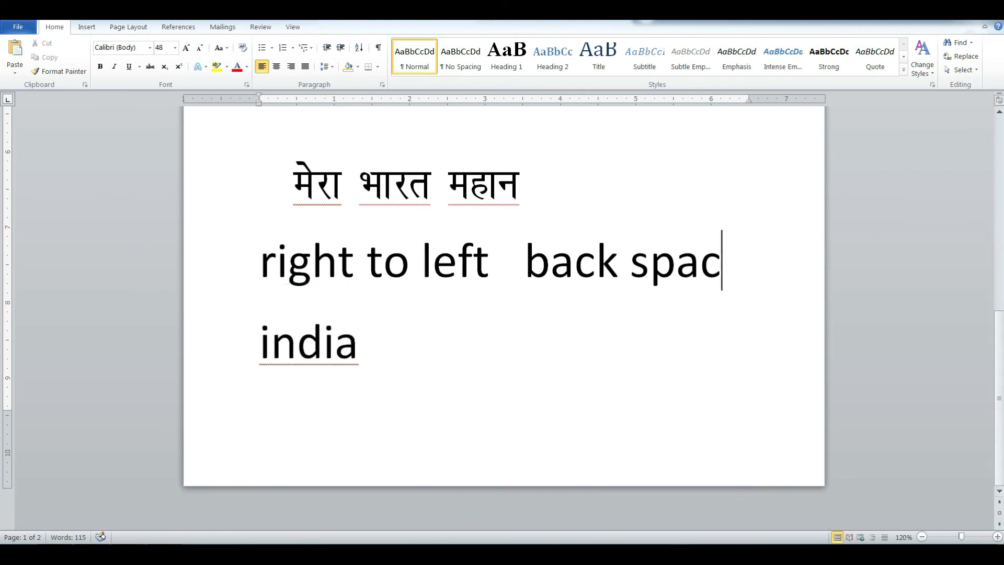
{"action": "key", "text": "BackSpace"}
{"action": "key", "text": "BackSpace"}
{"action": "key", "text": "BackSpace"}
{"action": "key", "text": "BackSpace"}
{"action": "key", "text": "BackSpace"}
{"action": "key", "text": "BackSpace"}
{"action": "key", "text": "BackSpace"}
{"action": "key", "text": "BackSpace"}
{"action": "key", "text": "BackSpace"}
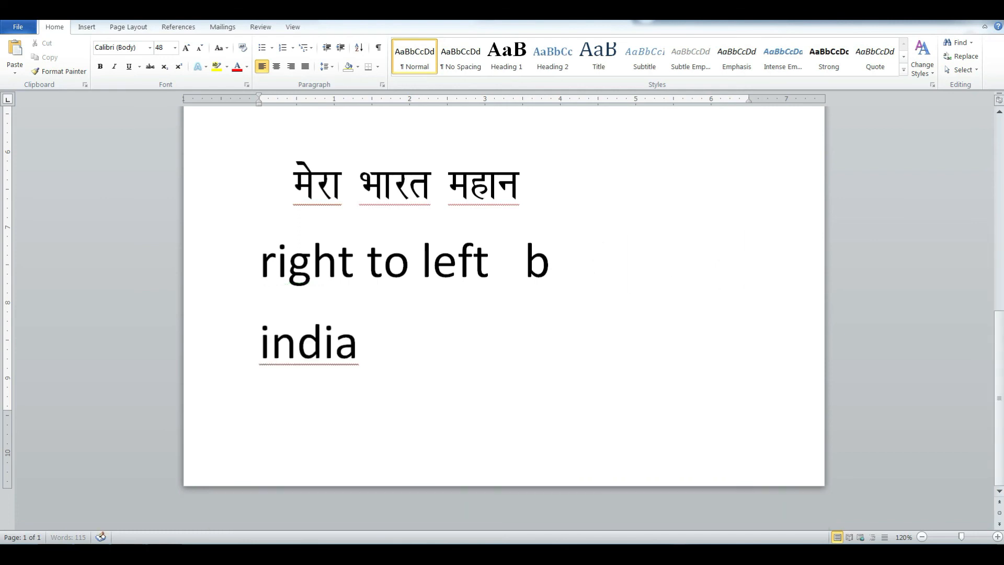
{"action": "key", "text": "BackSpace"}
{"action": "key", "text": "BackSpace"}
{"action": "key", "text": "BackSpace"}
{"action": "key", "text": "BackSpace"}
{"action": "key", "text": "BackSpace"}
{"action": "key", "text": "BackSpace"}
{"action": "key", "text": "BackSpace"}
{"action": "key", "text": "BackSpace"}
{"action": "key", "text": "BackSpace"}
{"action": "key", "text": "BackSpace"}
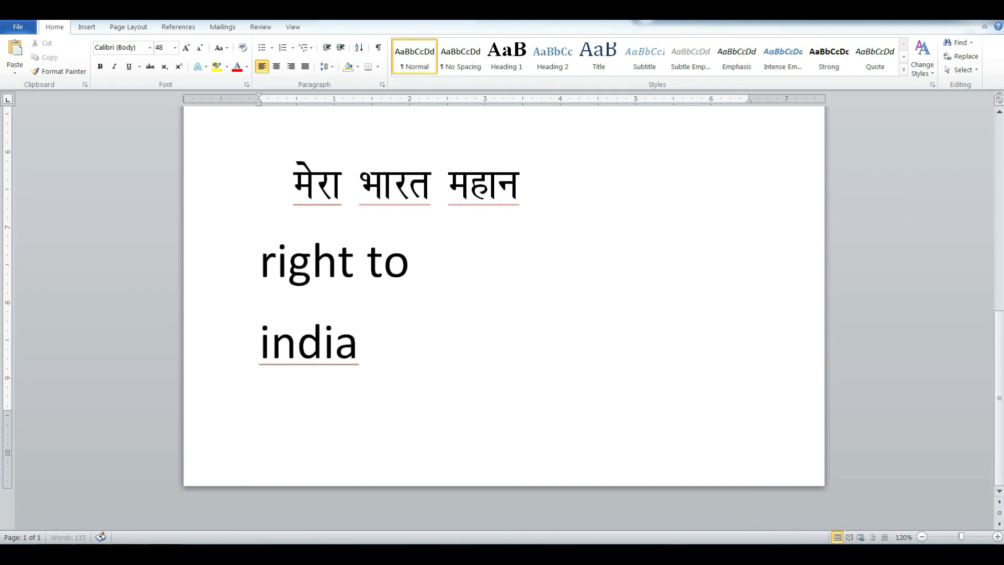
{"action": "key", "text": "BackSpace"}
{"action": "key", "text": "BackSpace"}
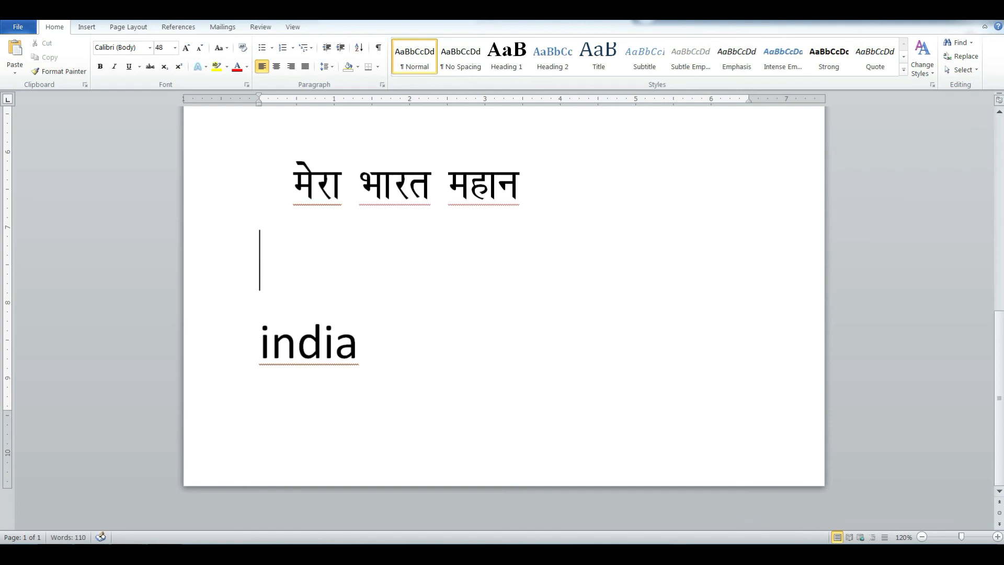
{"action": "scroll", "coordinate": [614, 468], "scroll_direction": "up", "scroll_amount": 5}
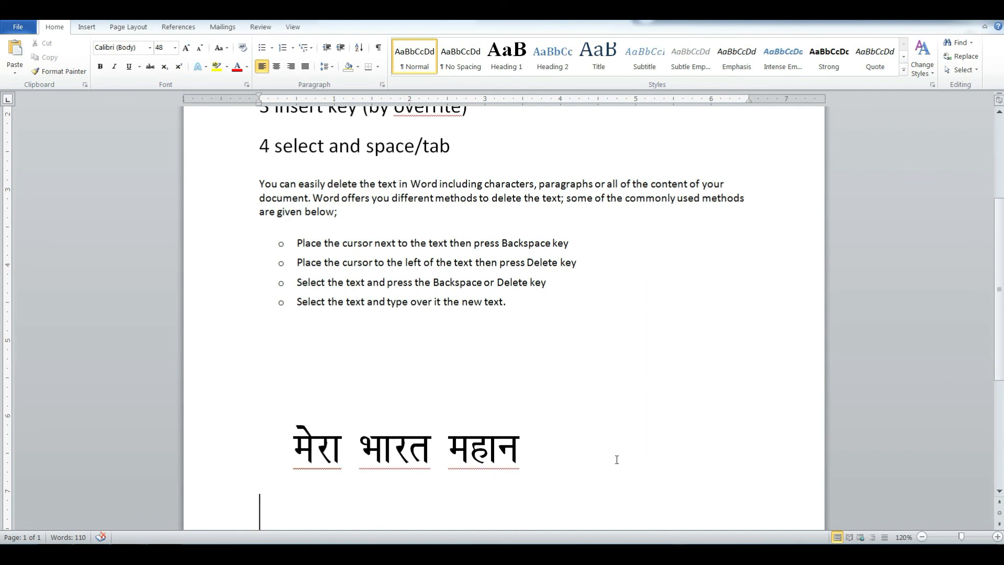
{"action": "scroll", "coordinate": [616, 459], "scroll_direction": "up", "scroll_amount": 3}
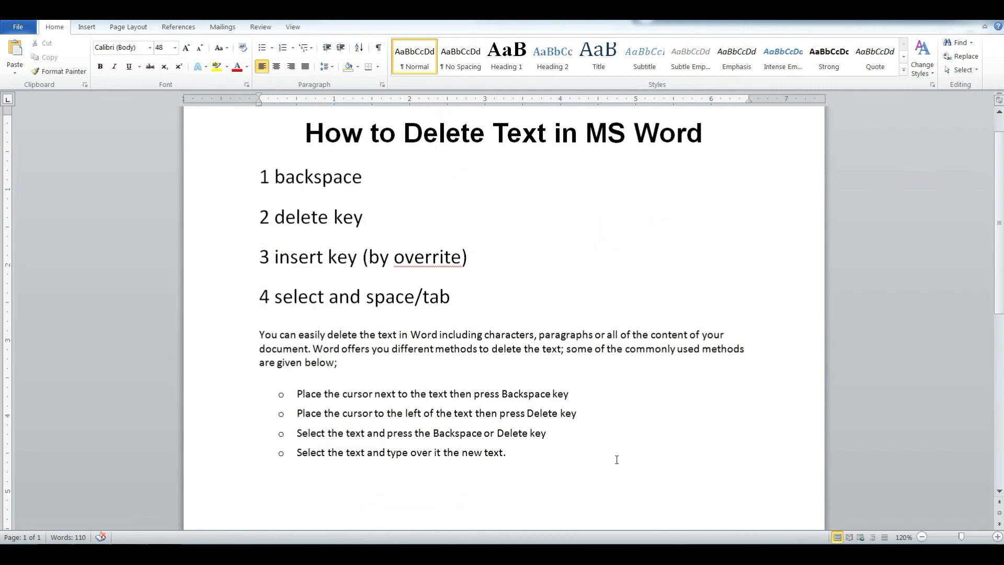